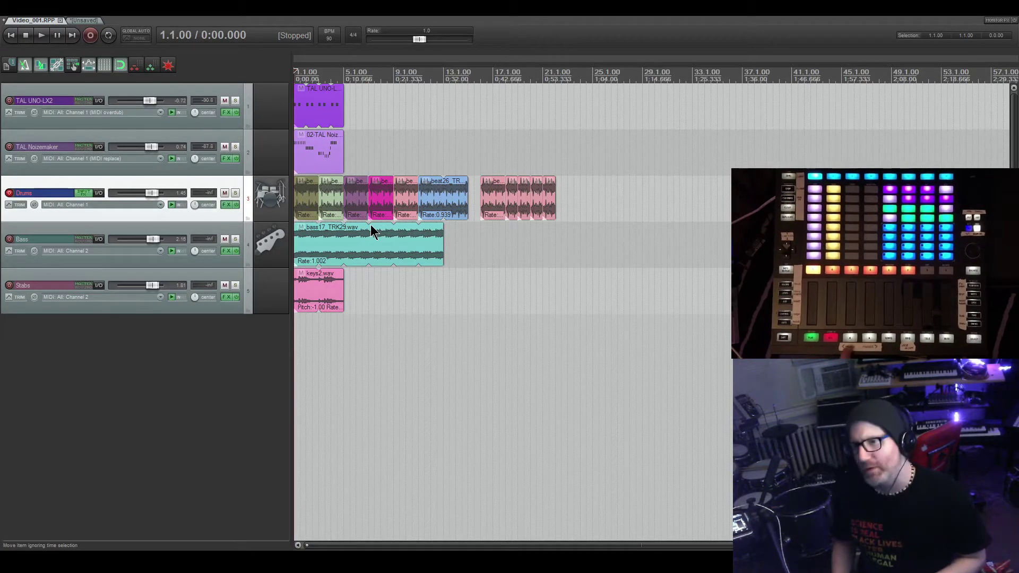
key("End")
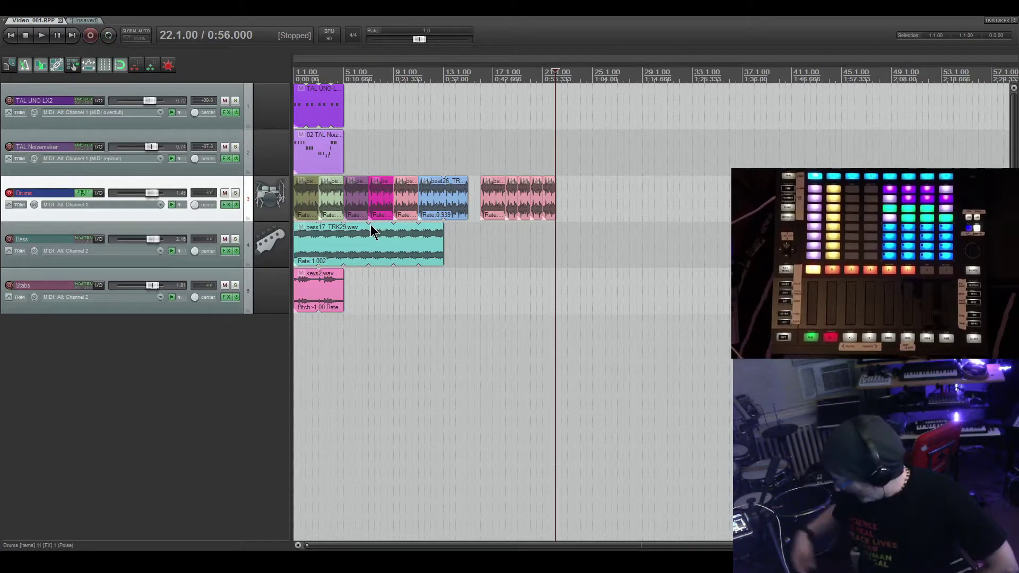
key("F6")
key("F6")
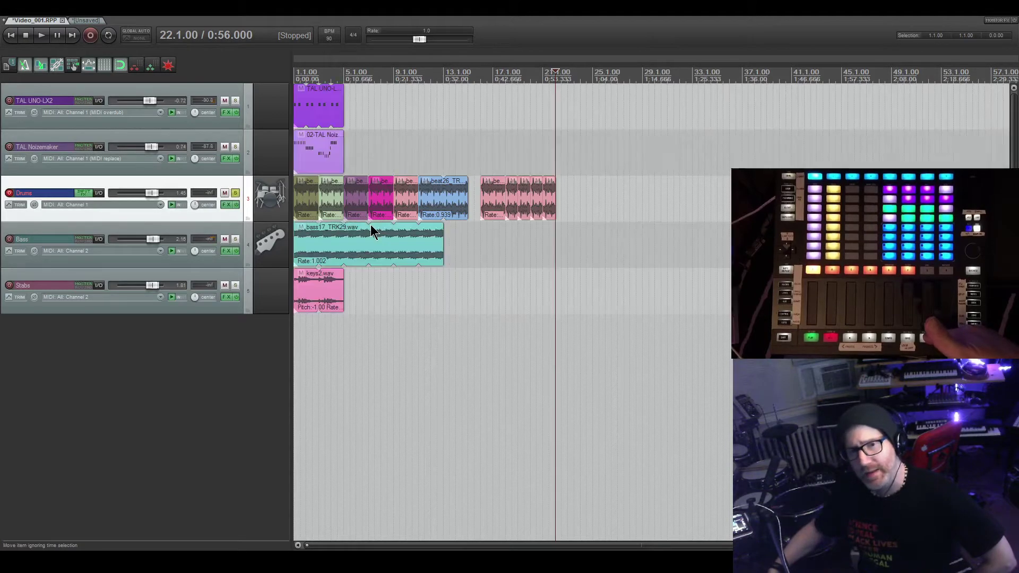
key("F5")
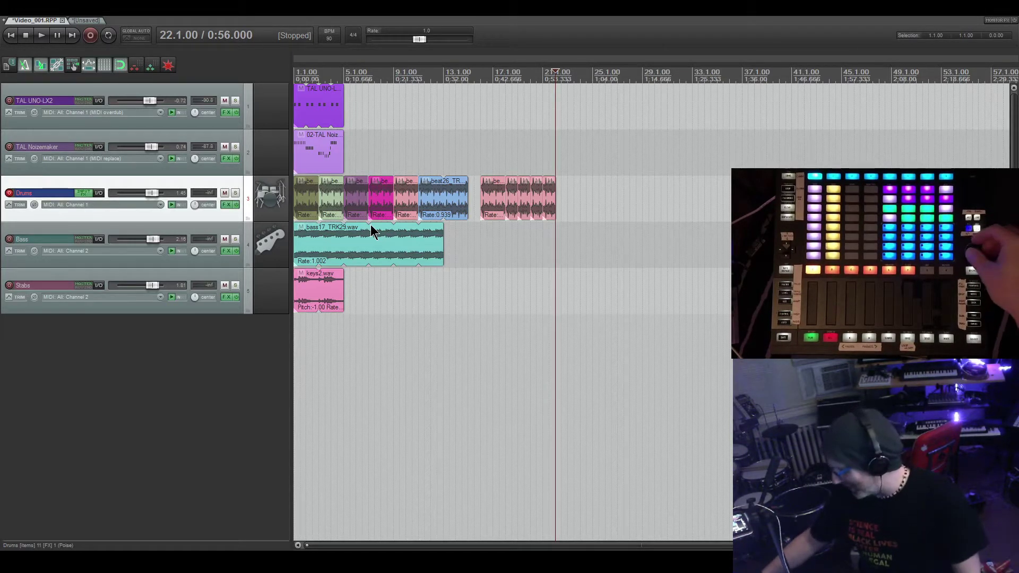
scroll(371, 225, "up", 3)
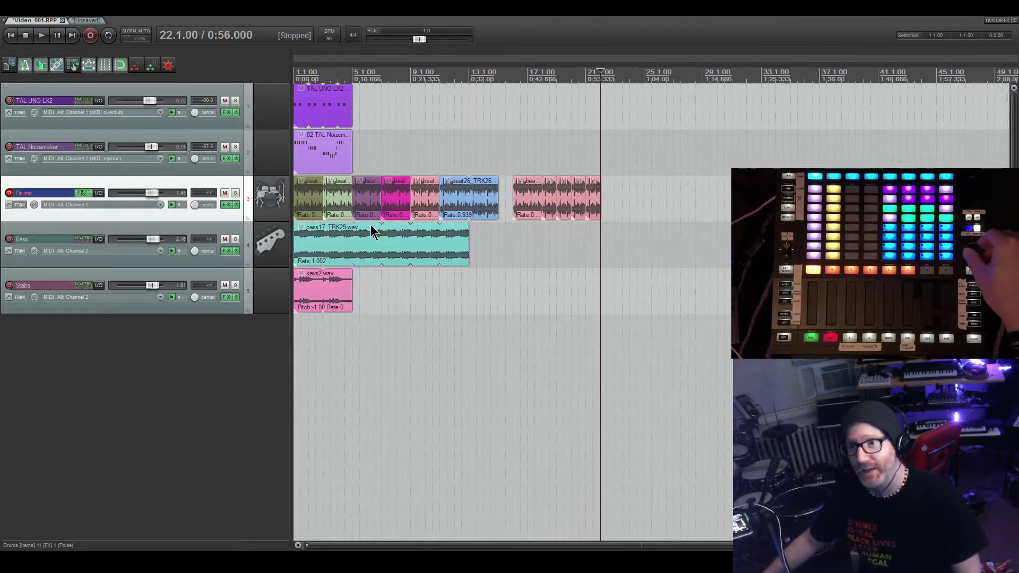
scroll(370, 225, "down", 2)
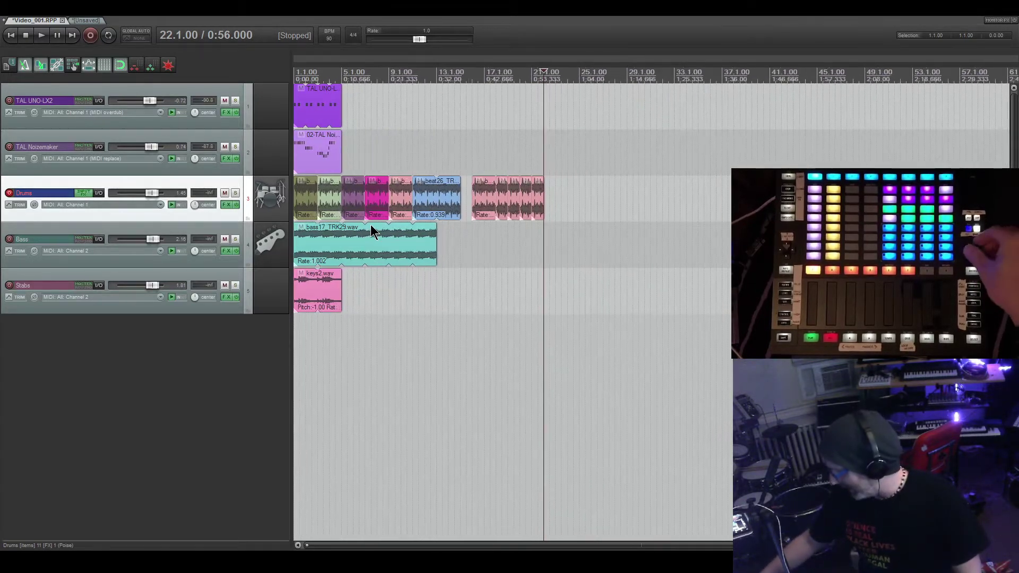
scroll(370, 225, "up", 2)
scroll(371, 225, "down", 3)
scroll(370, 225, "up", 2)
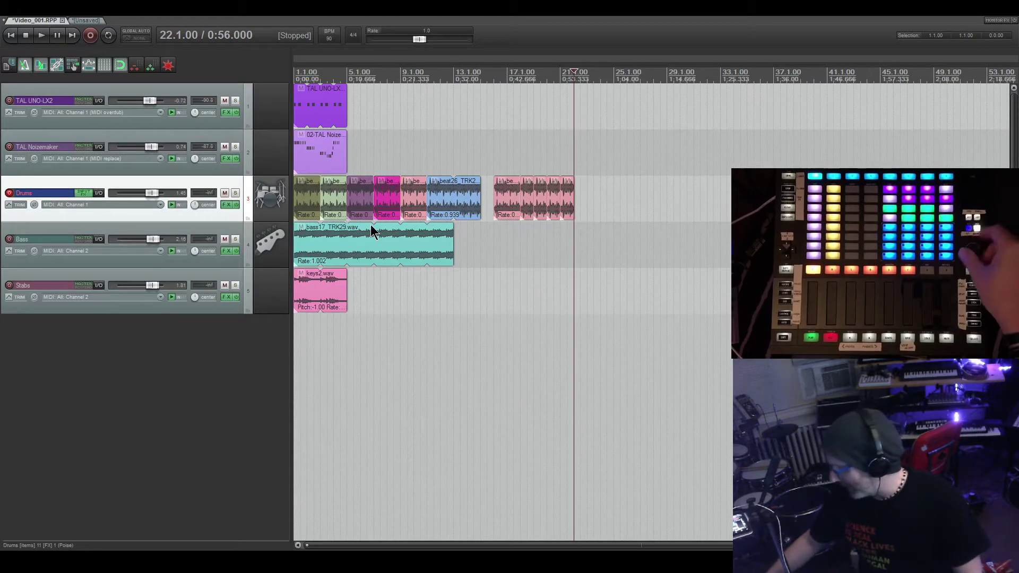
scroll(370, 224, "up", 2)
scroll(370, 225, "down", 2)
scroll(370, 224, "up", 3)
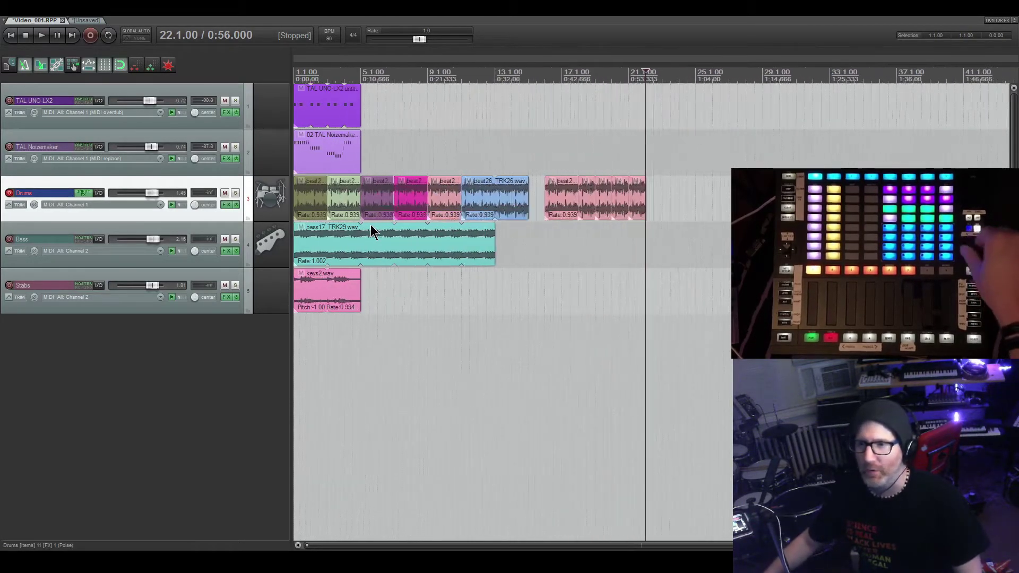
scroll(370, 225, "down", 1)
scroll(371, 224, "down", 2)
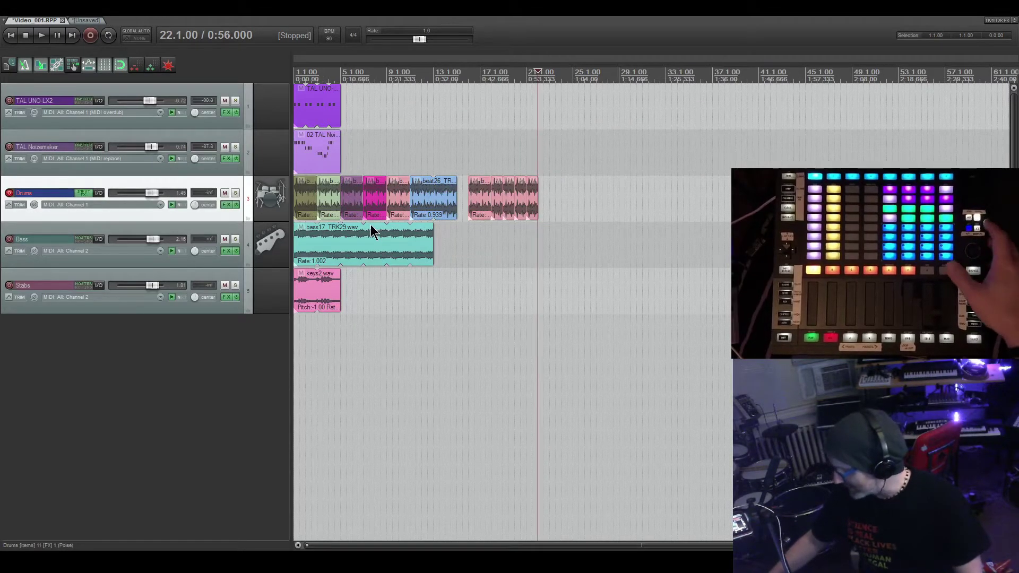
key("Down")
key("Down")
key("Up")
key("Up")
key("Up")
key("Up")
key("Down")
key("Down")
key("Down")
key("Down")
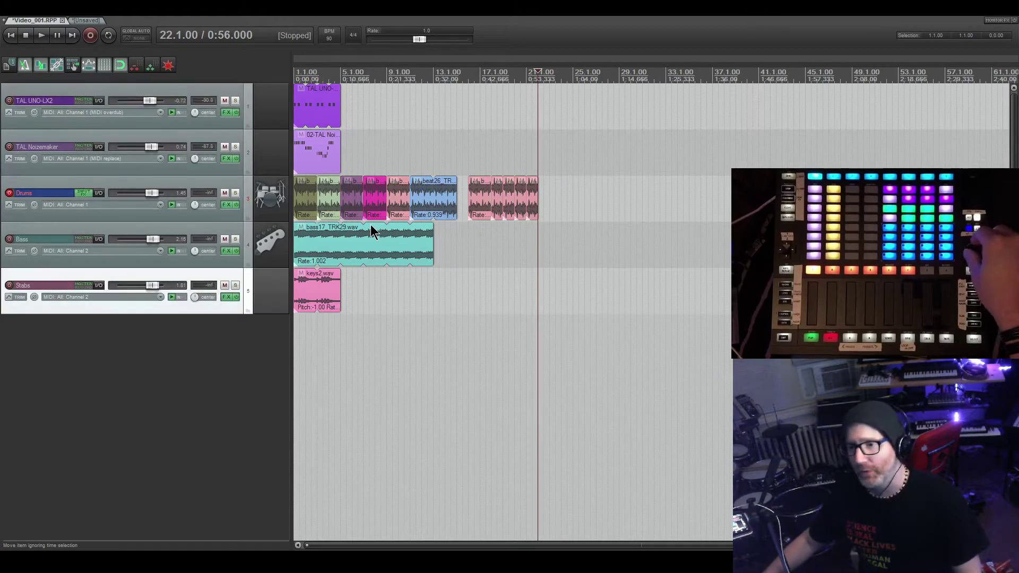
key("Up")
key("Up")
key("Up")
key("Up")
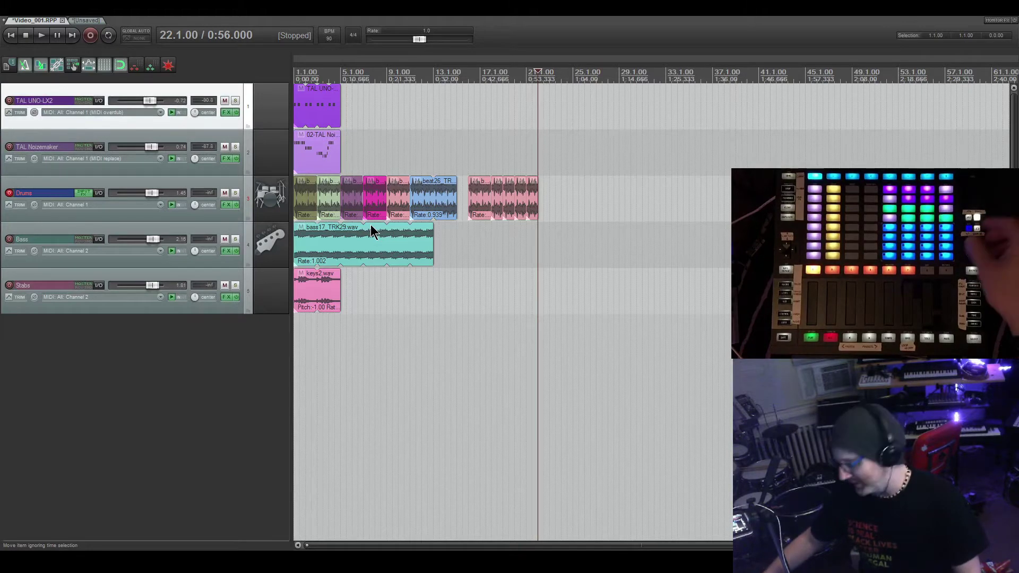
key("Down")
key("Down")
key("Down")
key("Down")
key("Up")
key("Up")
key("Up")
key("Up")
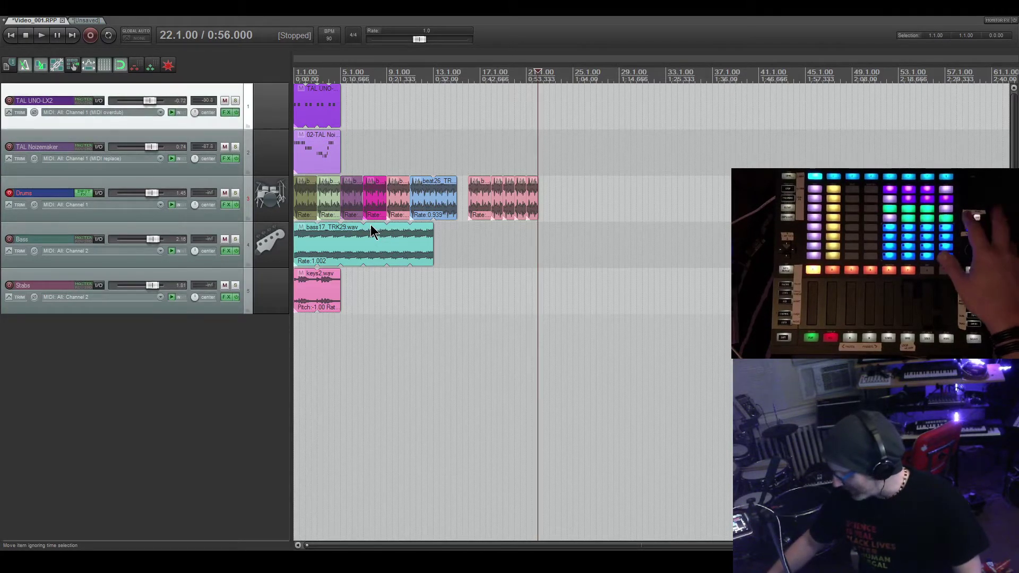
key("Page_Down")
key("Page_Down")
key("Page_Down")
key("Page_Down")
key("Page_Down")
key("Page_Down")
key("Page_Down")
key("Page_Down")
key("Page_Down")
key("Page_Down")
key("Page_Down")
key("Page_Up")
key("Page_Up")
key("Page_Up")
key("Page_Up")
key("Page_Up")
key("Page_Up")
key("Page_Up")
key("Page_Up")
key("Page_Up")
key("Page_Up")
key("Page_Up")
key("Page_Up")
key("Page_Up")
key("Page_Up")
key("Page_Up")
key("Page_Up")
key("Page_Up")
key("Page_Up")
key("Page_Up")
key("Page_Up")
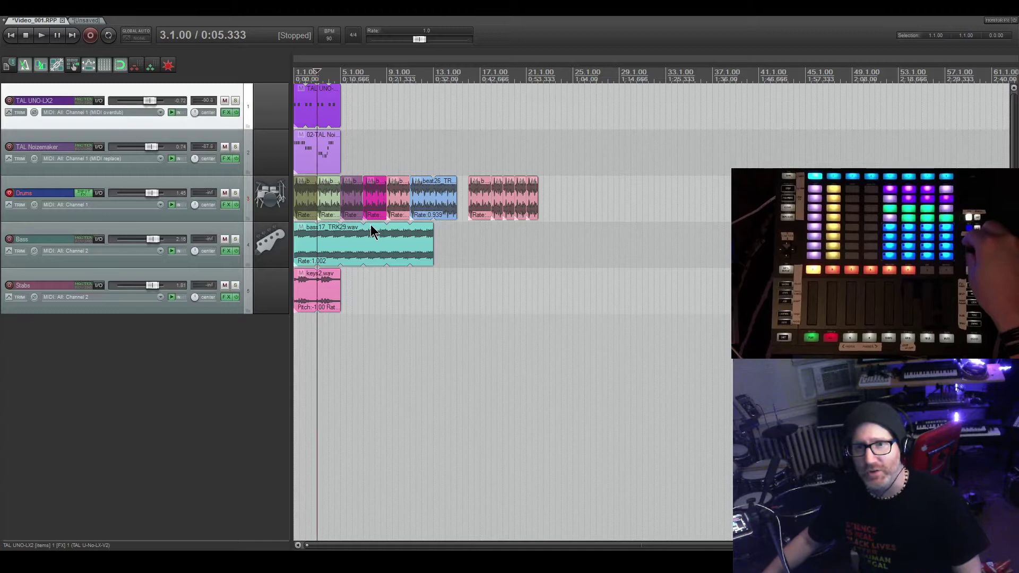
key("Page_Up")
key("Page_Down")
key("Page_Down")
key("Page_Down")
key("Page_Down")
key("Page_Down")
key("Page_Down")
key("Page_Down")
key("Page_Down")
key("Page_Down")
key("Page_Down")
key("Page_Down")
key("Page_Up")
key("Page_Up")
key("Page_Up")
key("Page_Up")
key("Page_Up")
key("Page_Up")
key("Page_Up")
key("Page_Up")
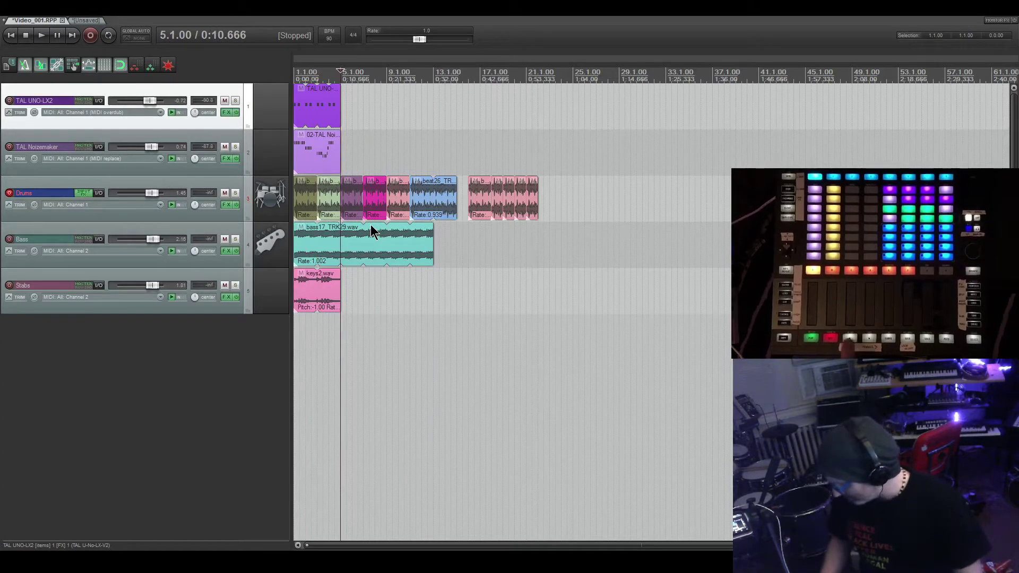
key("Left")
key("Right")
key("Right")
key("Right")
key("Right")
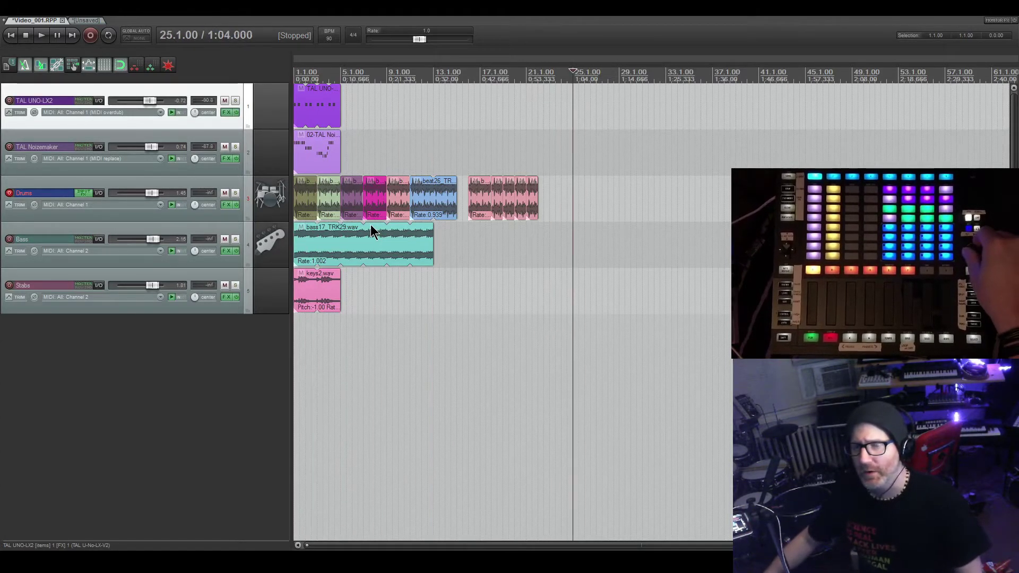
key("Left")
key("Left")
key("Left")
key("Left")
key("Left")
key("Left")
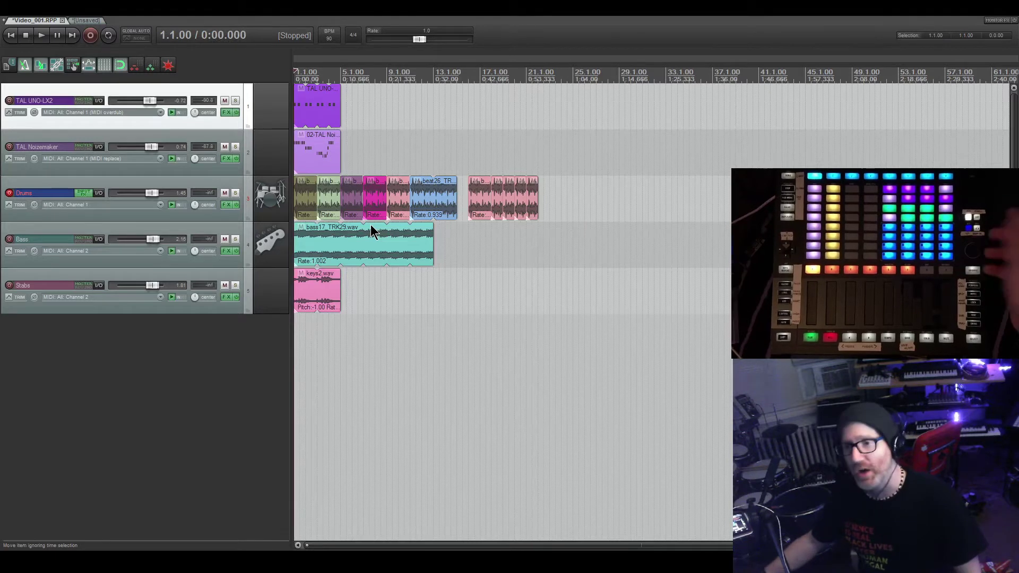
key("Page_Down")
key("Page_Down")
key("Page_Down")
key("Page_Down")
key("Page_Down")
key("Page_Down")
key("Page_Down")
key("Page_Down")
key("Page_Down")
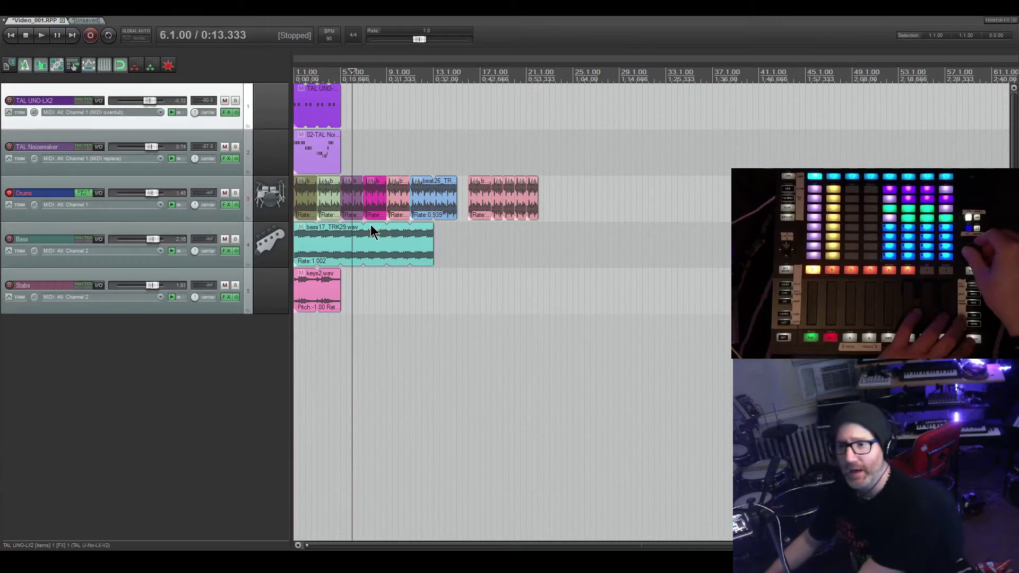
key("Right")
key("Right")
key("Right")
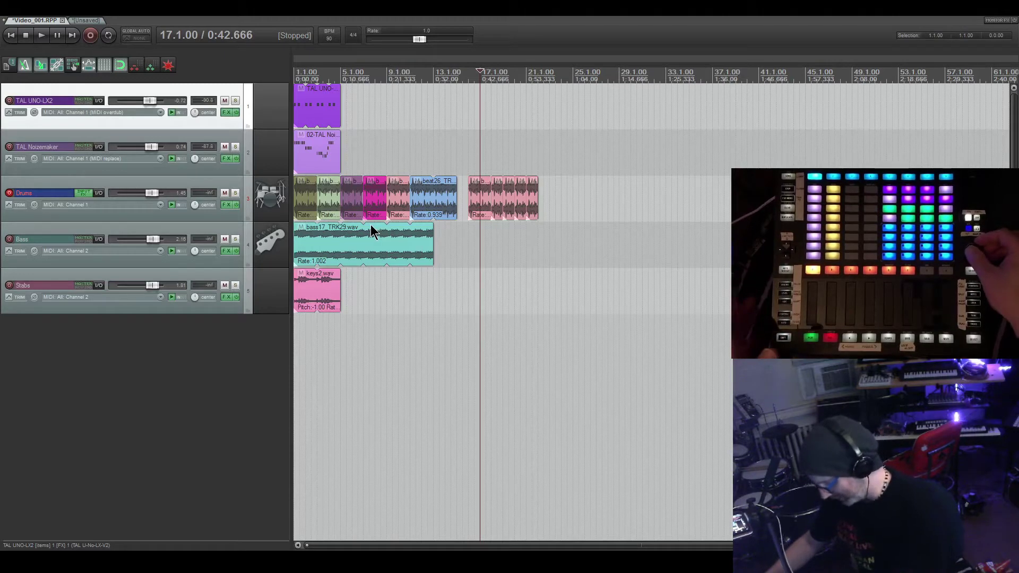
key("Down")
key("Down")
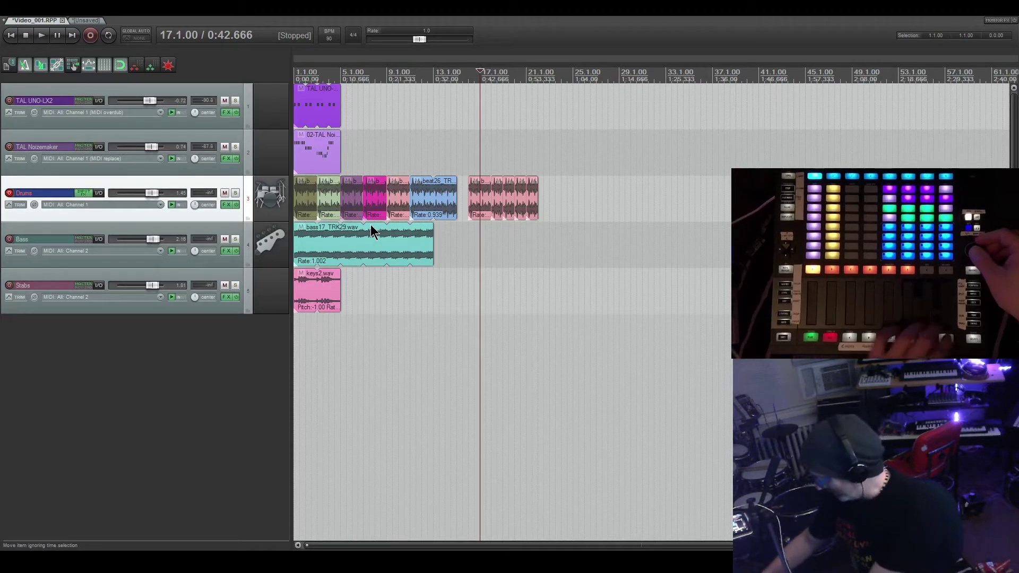
key("ctrl+Right")
key("Page_Down")
key("Page_Down")
key("Page_Down")
key("Page_Down")
key("Page_Down")
key("Page_Down")
key("Page_Down")
key("Page_Down")
key("Page_Down")
key("Page_Down")
key("Page_Down")
key("Page_Down")
key("Page_Down")
key("Page_Down")
key("Page_Down")
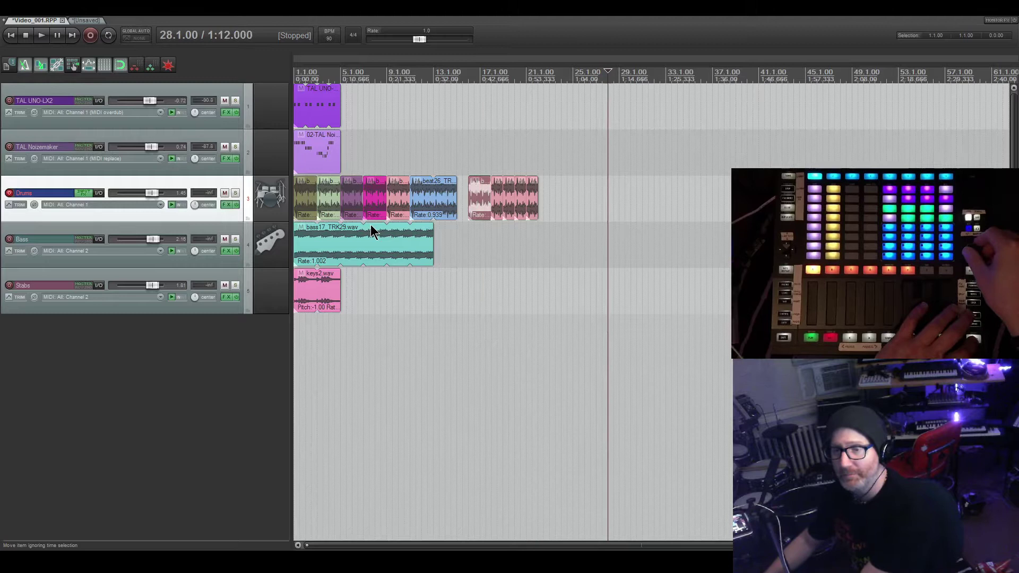
key("End")
key("Right")
key("Right")
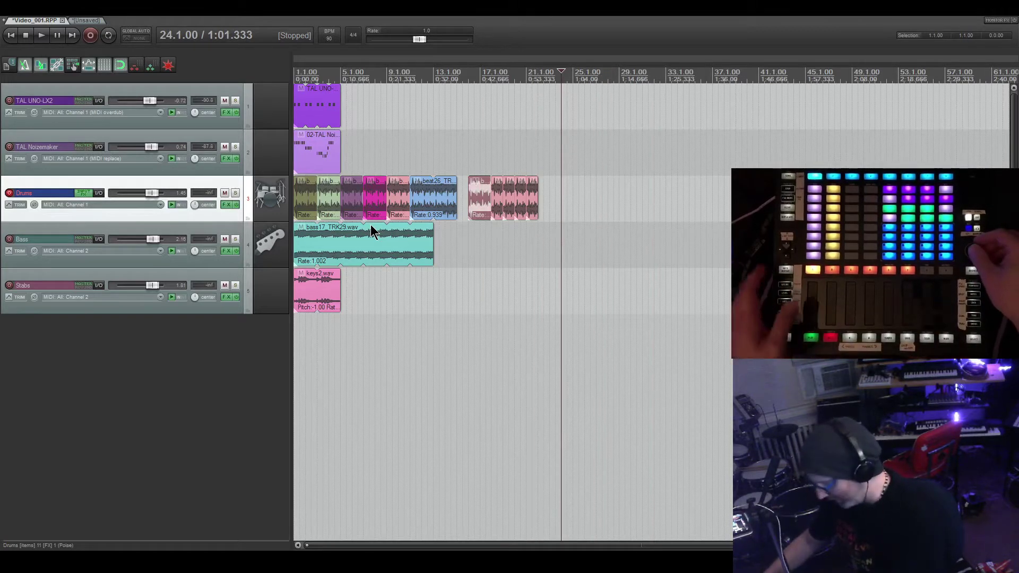
key("ctrl+v")
key("ctrl+v")
key("ctrl+v")
key("ctrl+v")
key("ctrl+v")
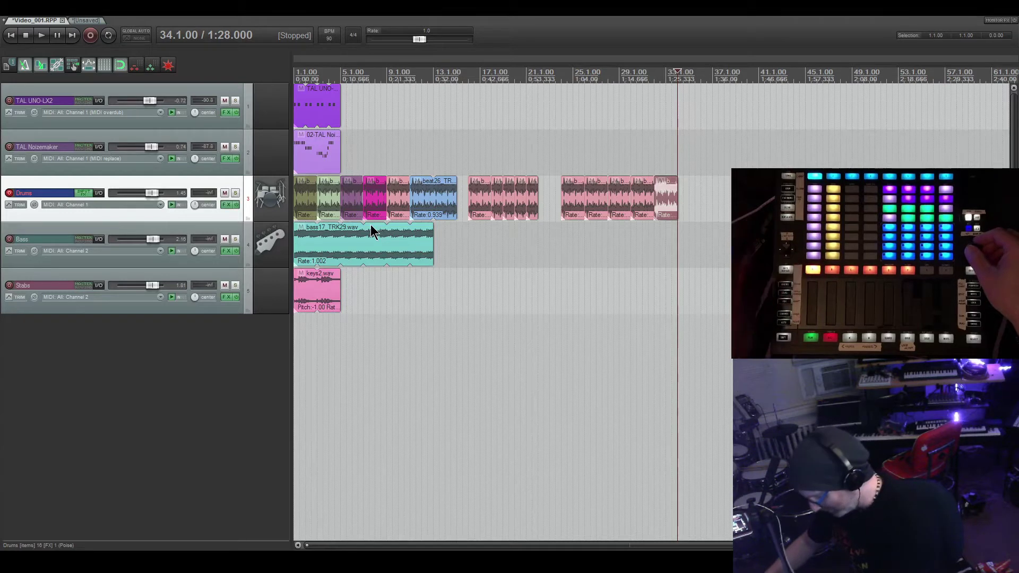
key("ctrl+z")
key("ctrl+z")
key("ctrl+z")
key("ctrl+z")
key("ctrl+z")
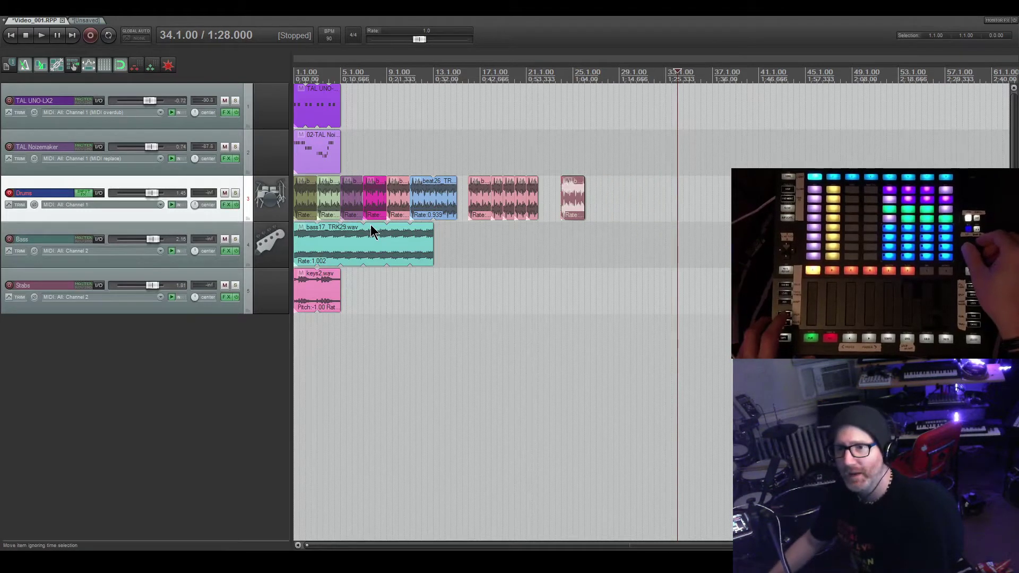
key("Page_Up")
key("Page_Up")
key("Page_Up")
key("Page_Up")
key("Page_Up")
key("Page_Up")
key("Page_Up")
key("Page_Up")
key("Page_Up")
key("Page_Up")
key("Page_Up")
key("Page_Up")
key("Page_Up")
key("Page_Up")
key("Page_Up")
key("Page_Up")
key("Page_Up")
key("Page_Up")
key("Page_Up")
key("Page_Up")
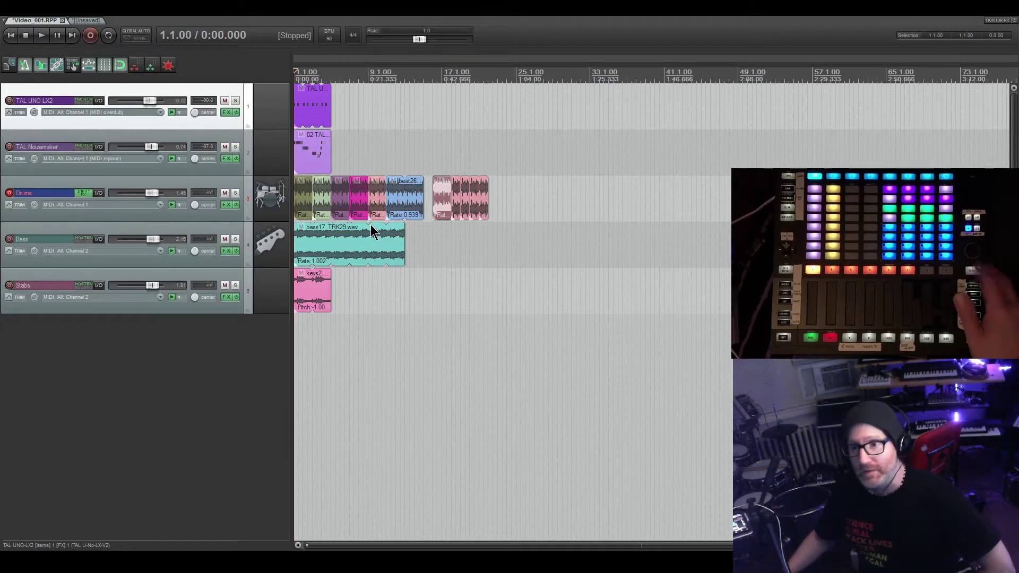
Close the Media Explorer, then open and close the TAL UNO-LX2 effects window.
key("ctrl+alt+x")
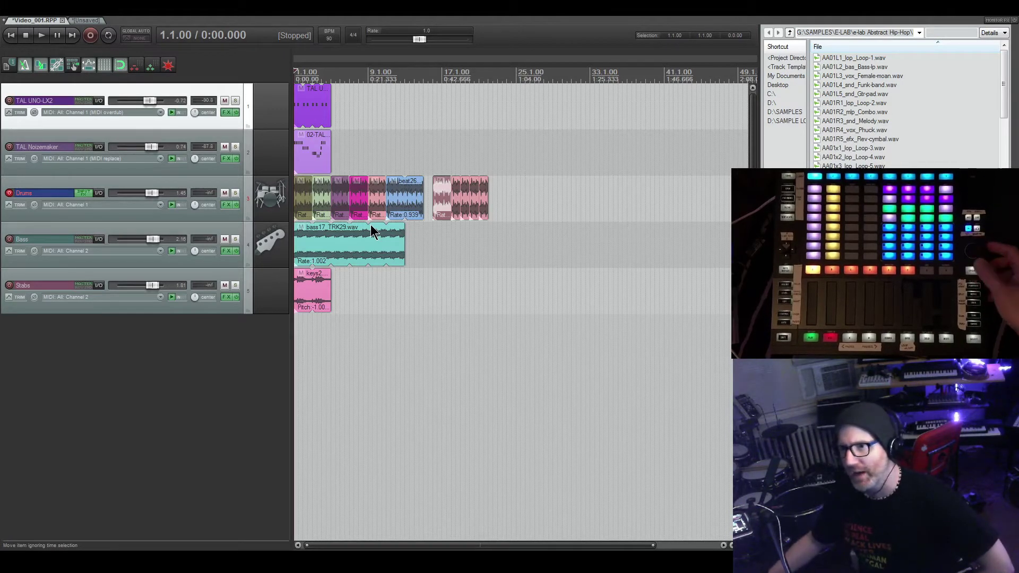
key("ctrl+alt+x")
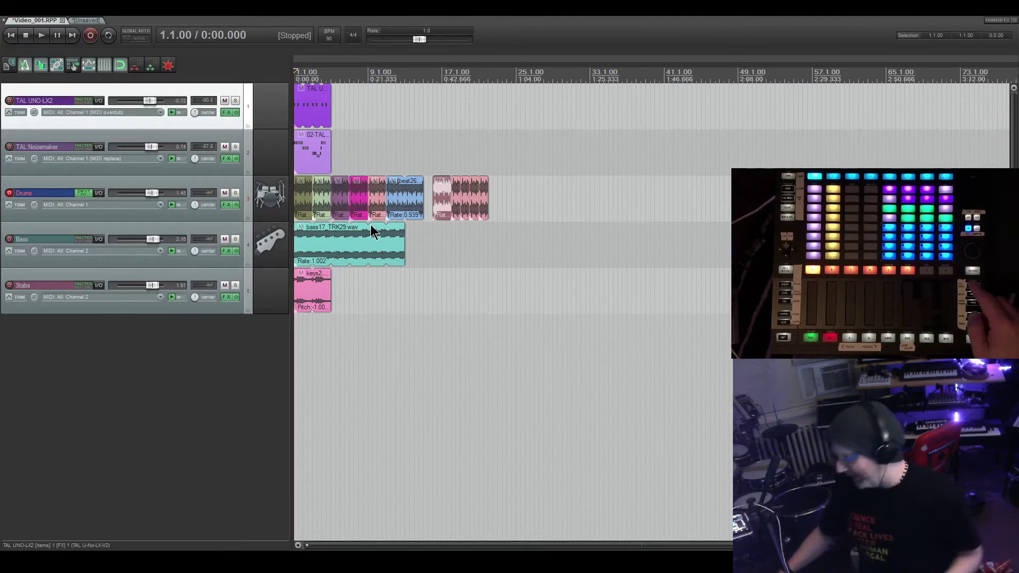
key("f")
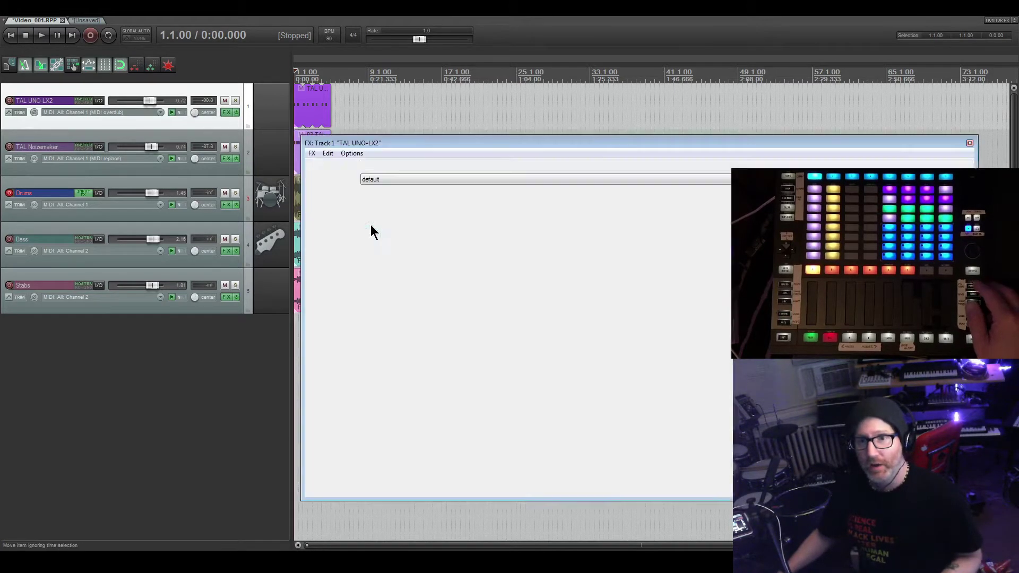
key("Escape")
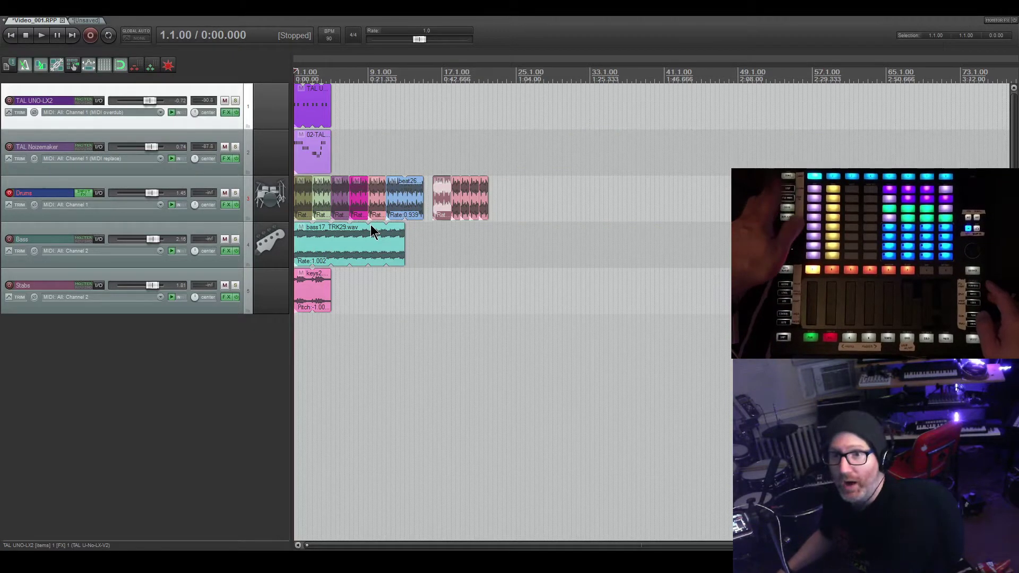
Show and hide the TAL UNO-LX2 effects window twice more.
key("f")
key("Escape")
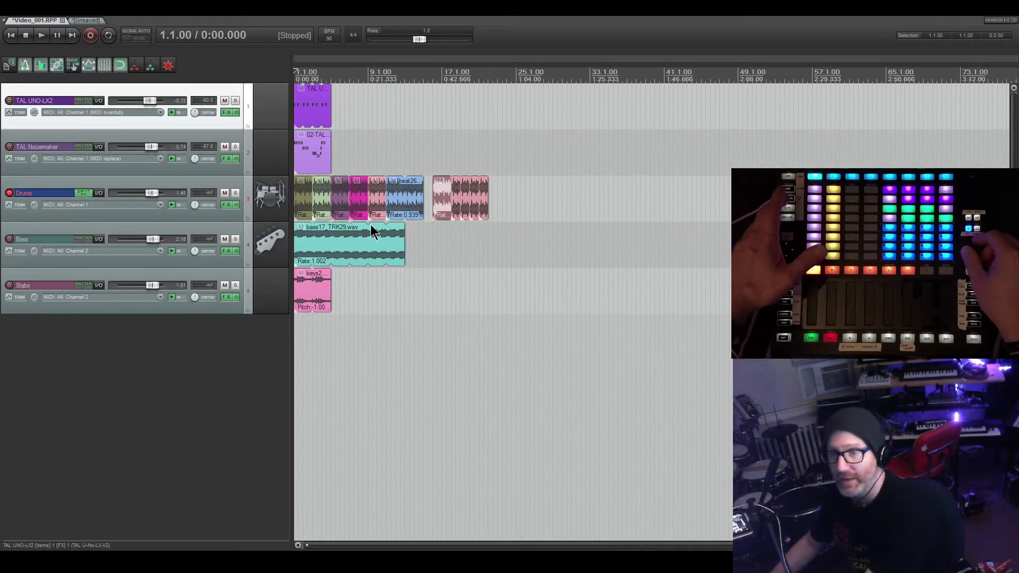
key("f")
key("Escape")
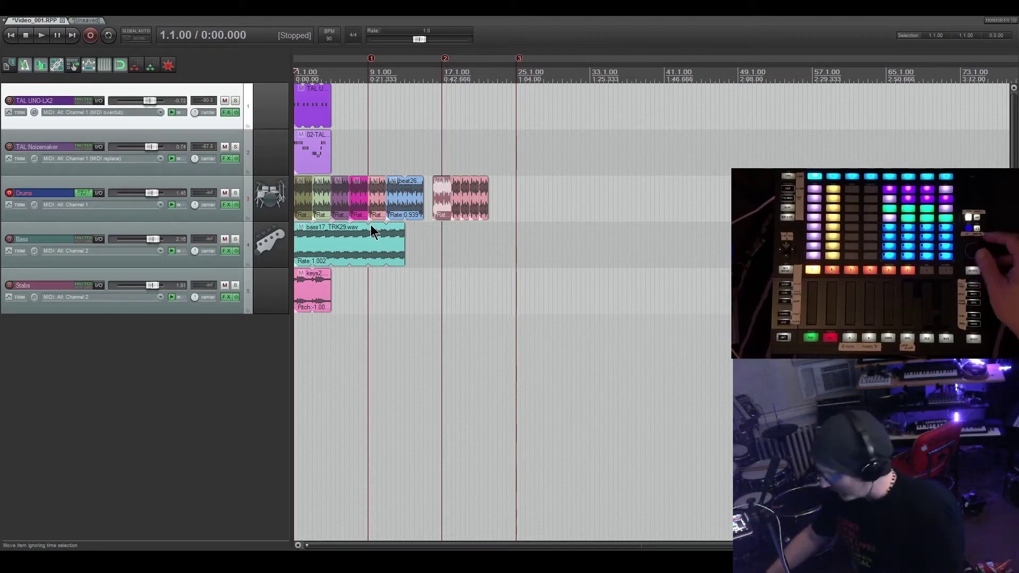
Add marker 4 at 1.1.00, open the TAL UNO-LX2 and TAL Noizemaker FX windows, then close them.
key("m")
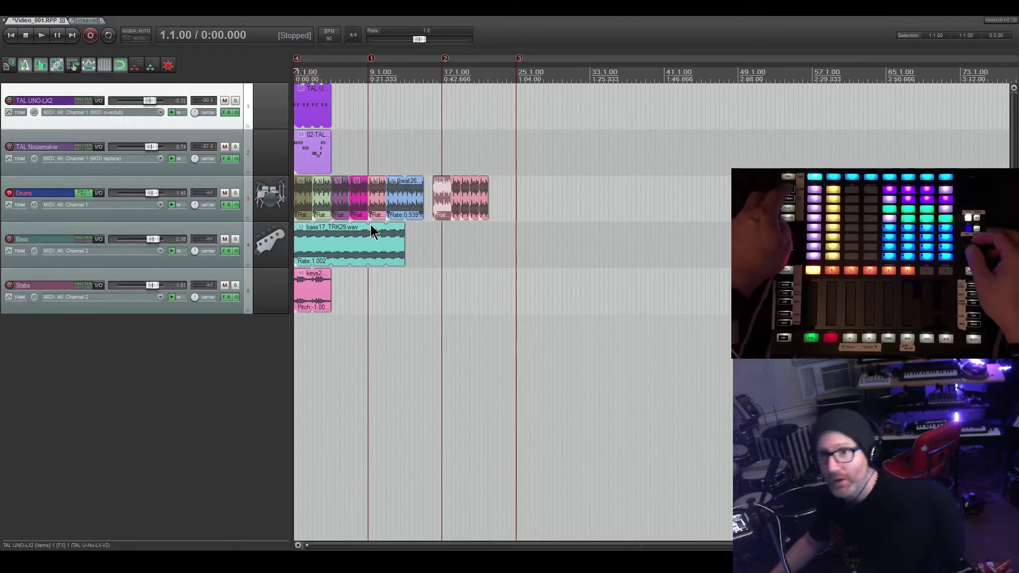
key("f")
key("Down")
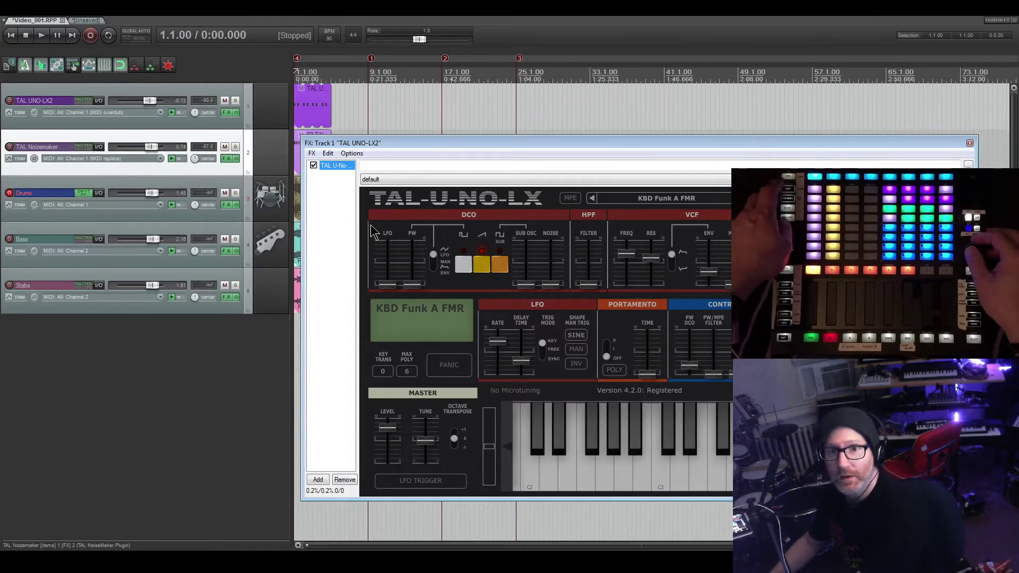
key("f")
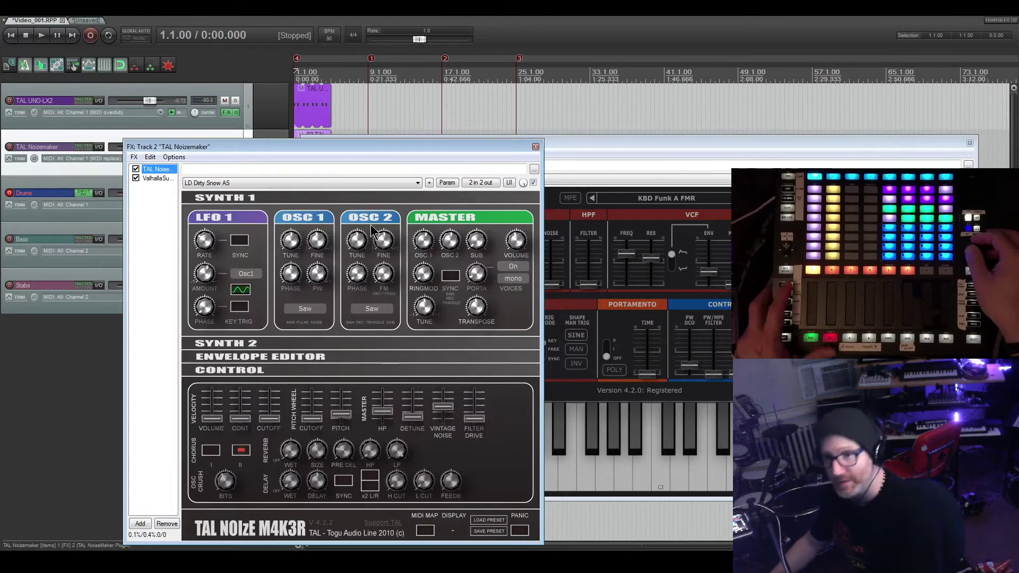
key("alt+Tab")
key("alt+Tab")
key("alt+Tab")
key("alt+Tab")
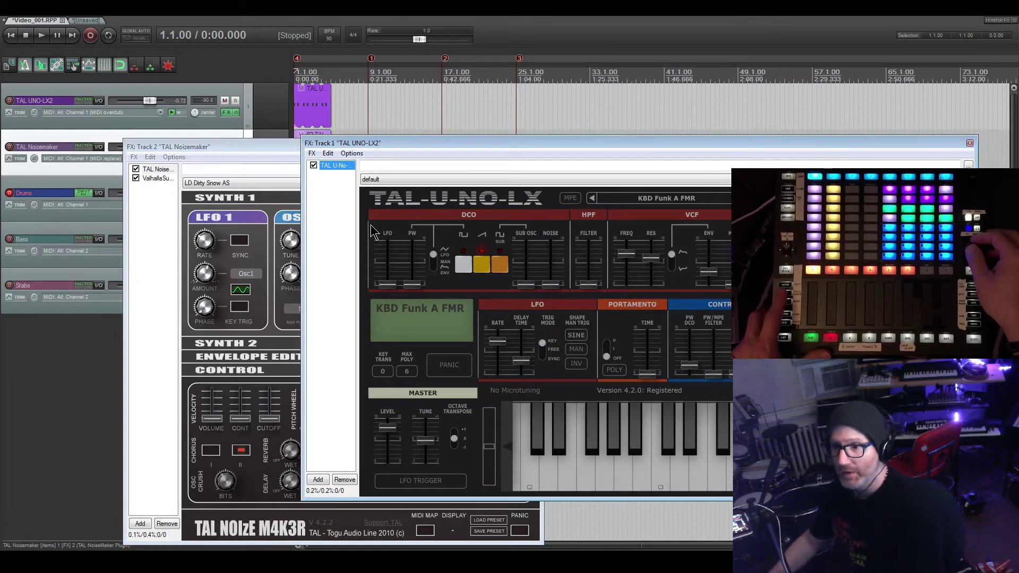
key("Escape")
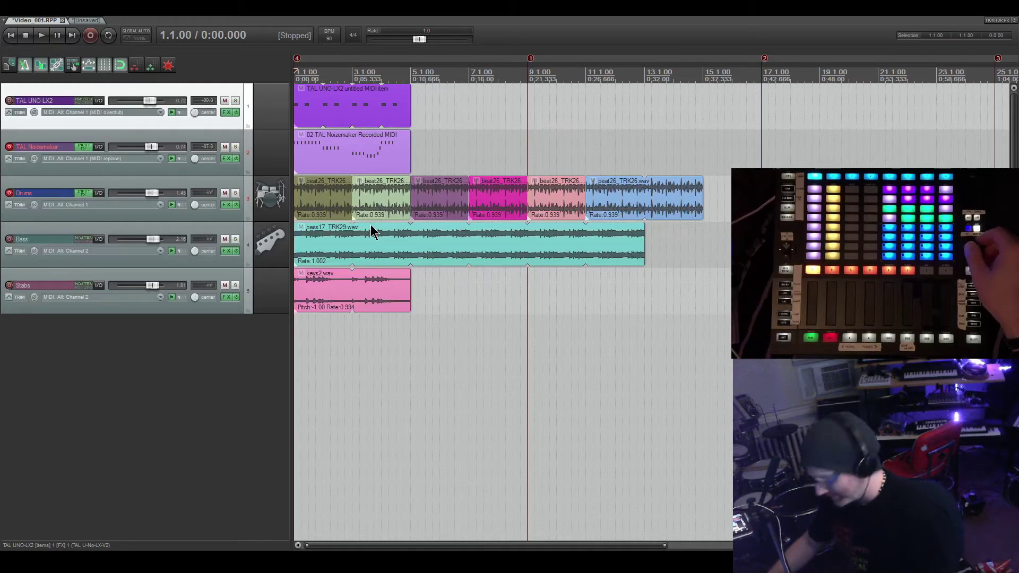
Toggle the TAL UNO-LX2 FX window, then select ValhallaSupermassive in TAL Noizemaker's FX chain.
key("f")
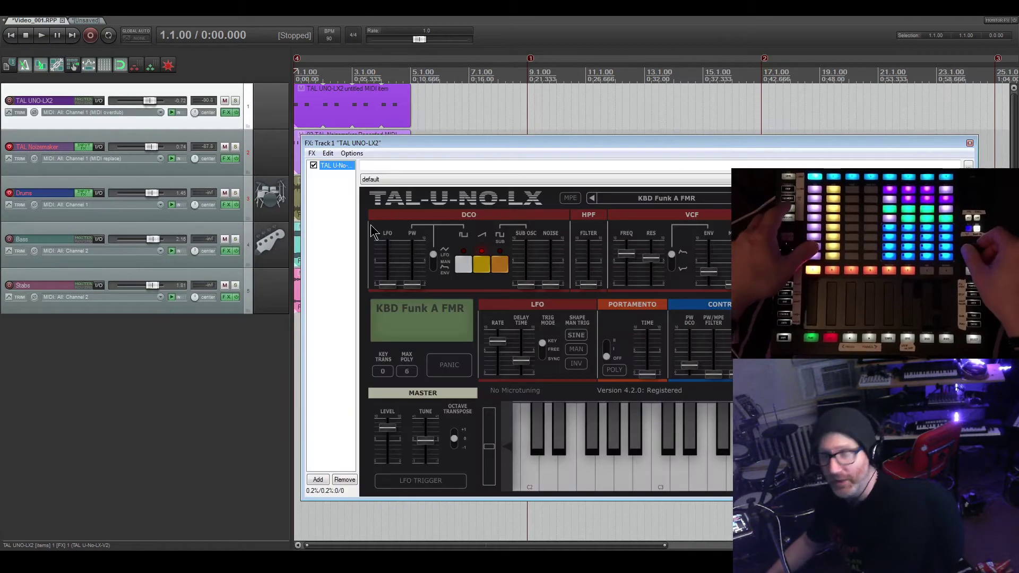
key("f")
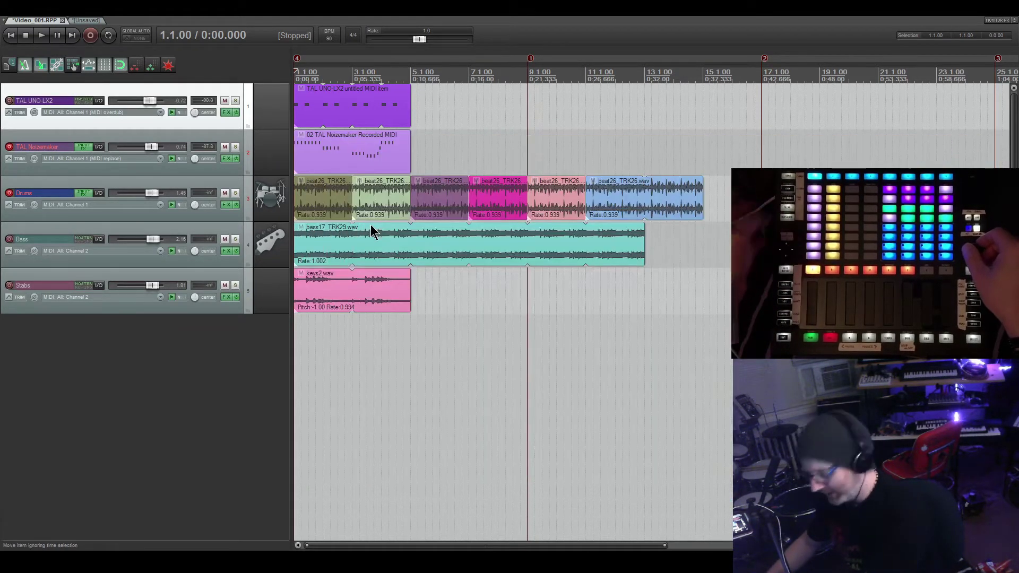
key("Down")
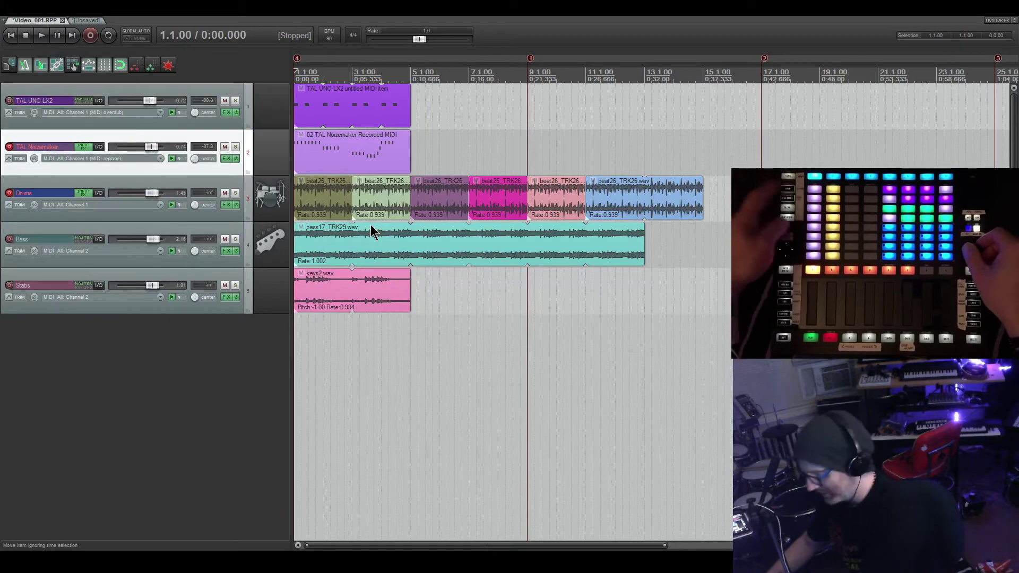
key("shift+f")
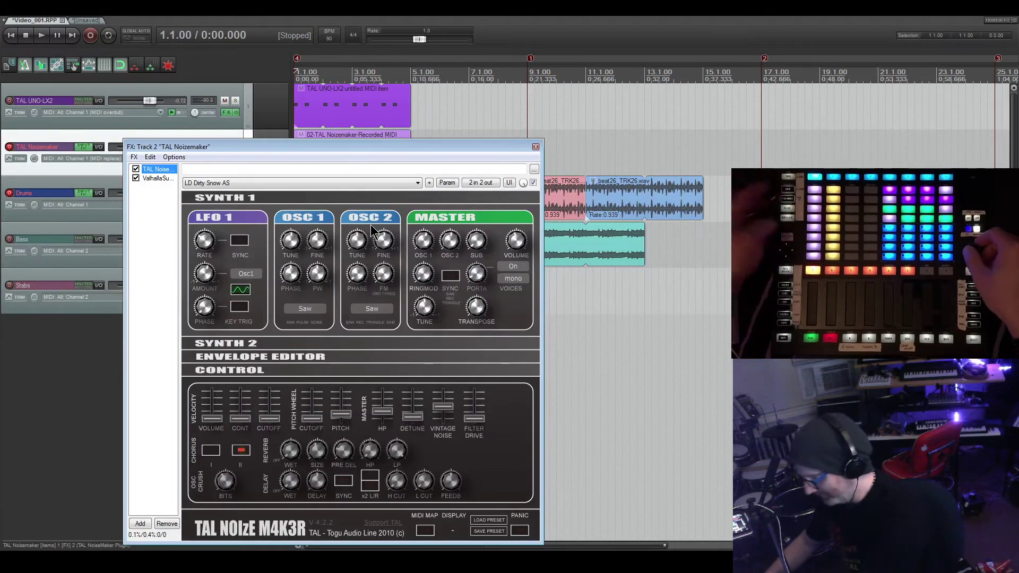
key("Down")
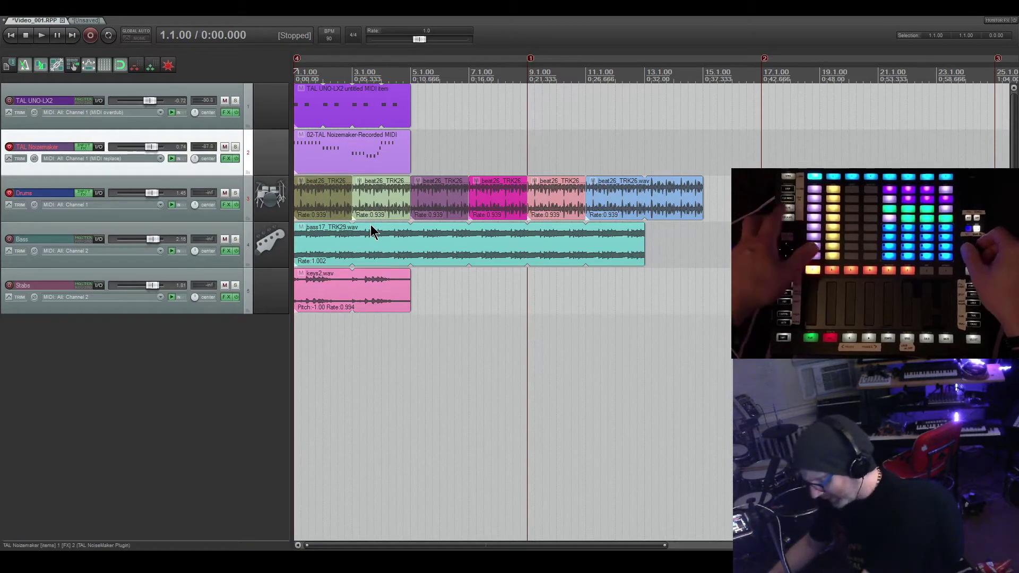
Scroll the track view and cancel the prompt to delete the selected track.
scroll(370, 225, "down", 5)
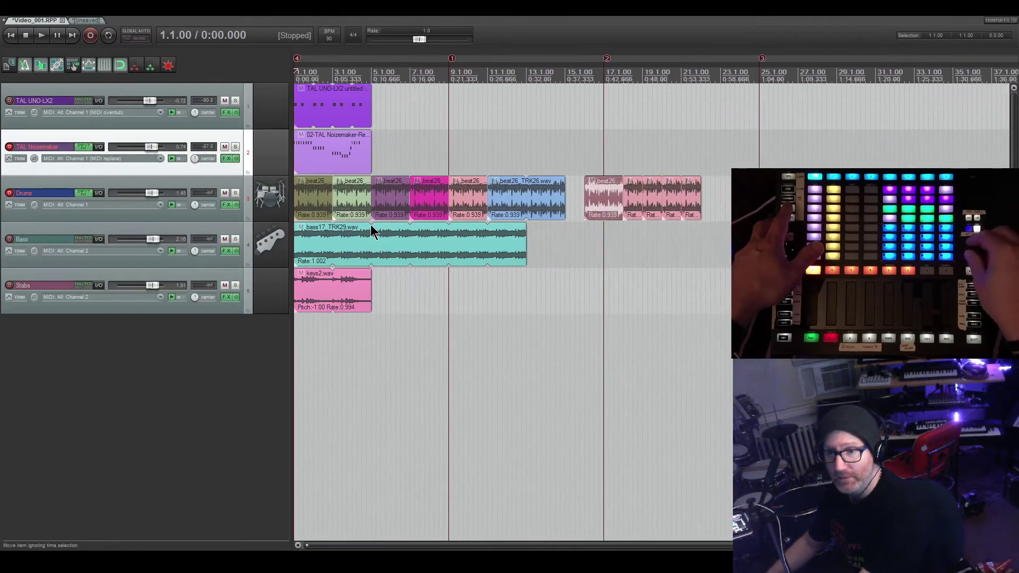
scroll(370, 224, "down", 2)
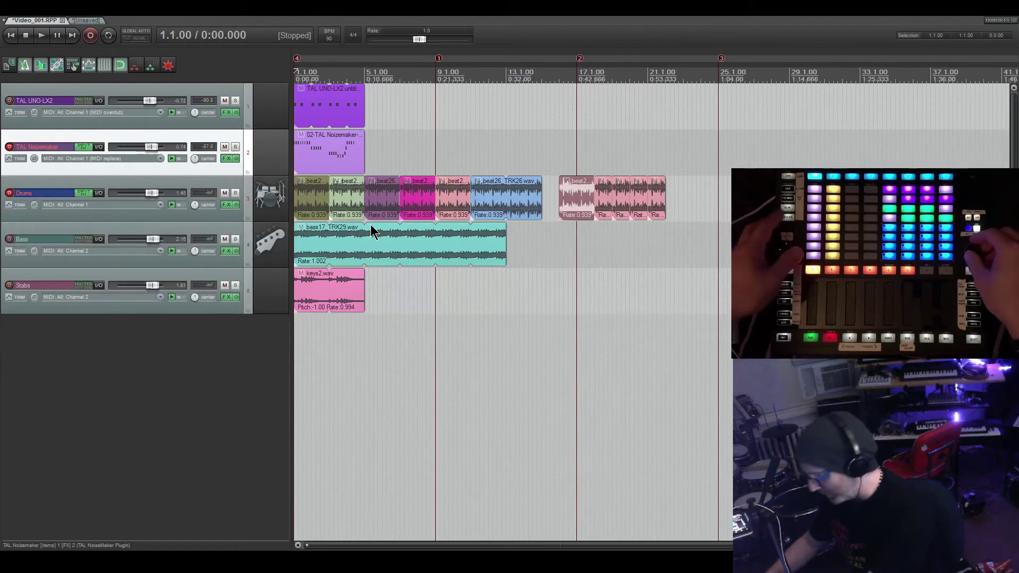
scroll(371, 225, "up", 1)
scroll(370, 225, "down", 2)
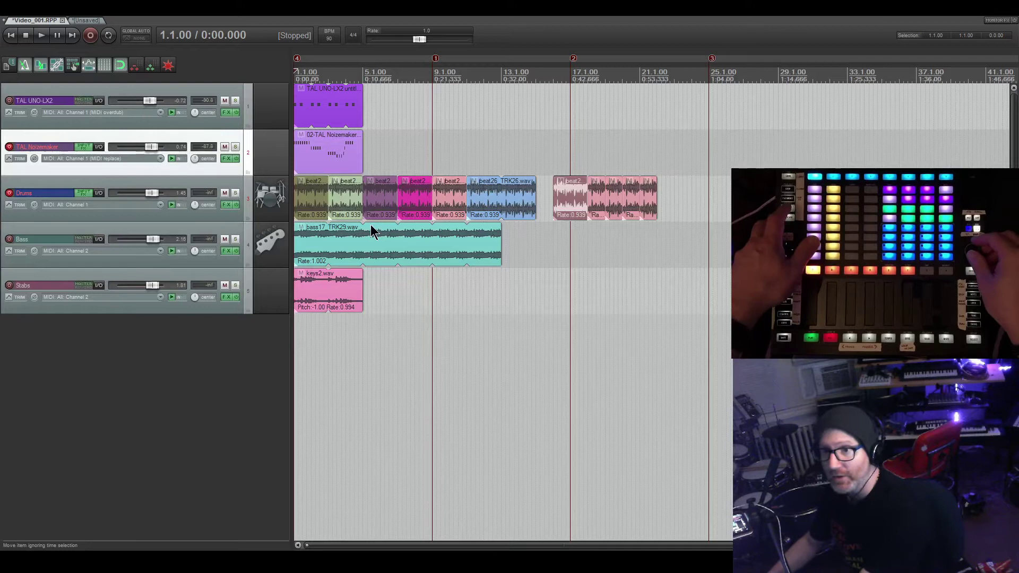
key("Delete")
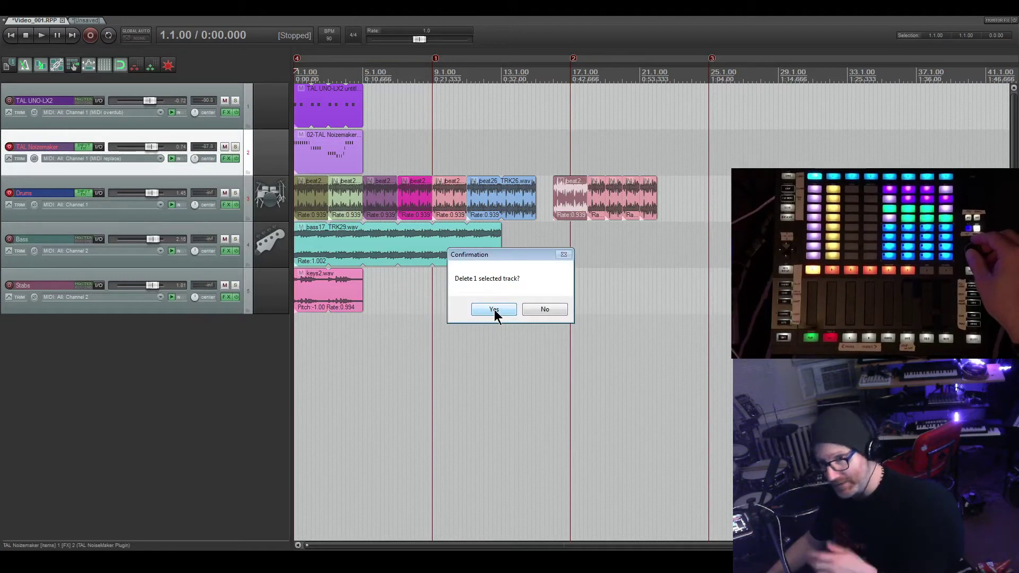
left_click(547, 308)
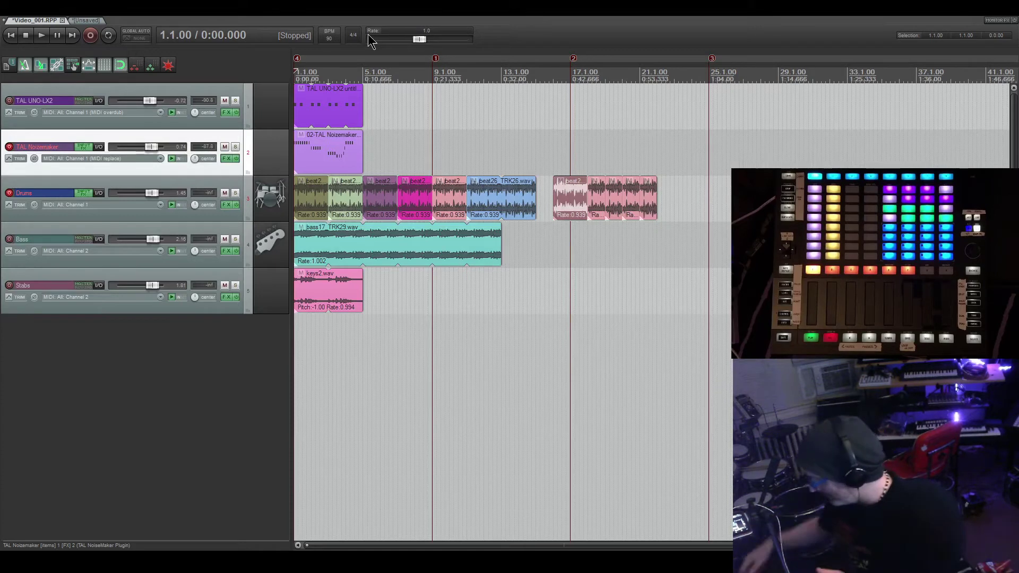
Keep the Drums track after a second delete prompt and set the edit position to 16.4.00.
key("Right")
key("Right")
key("Right")
key("Right")
key("Right")
key("Right")
key("Right")
key("Left")
key("Left")
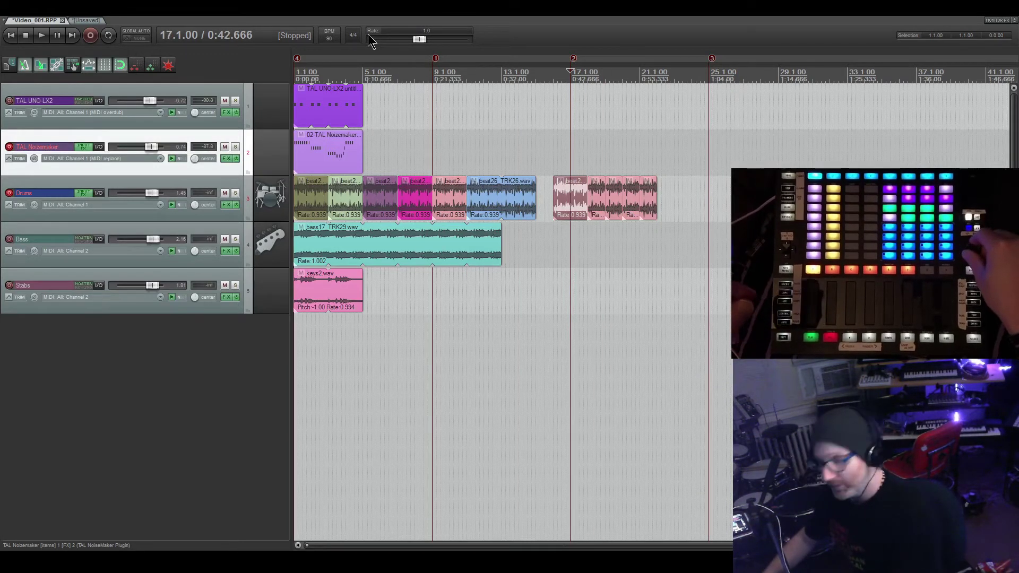
key("Escape")
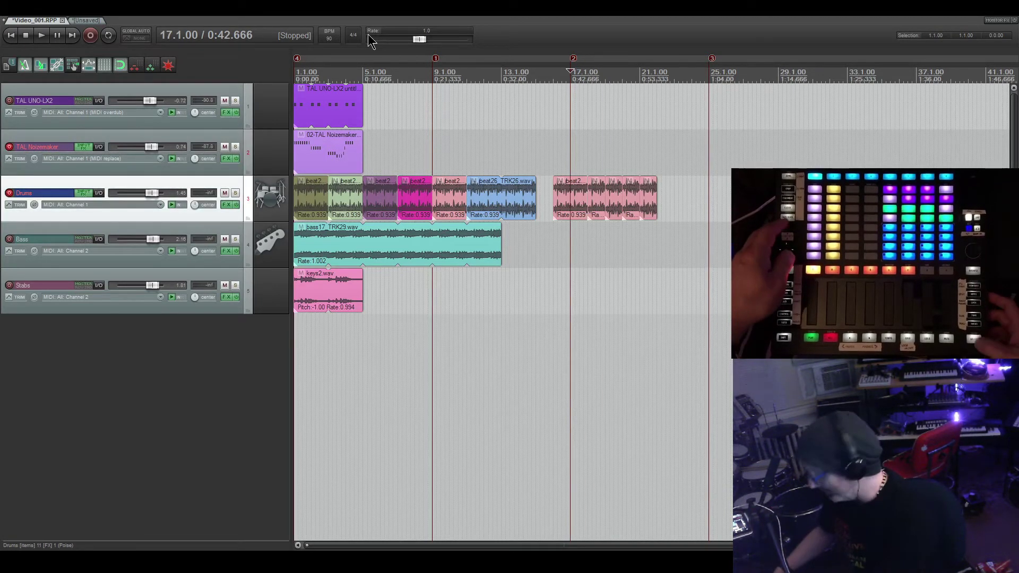
key("Delete")
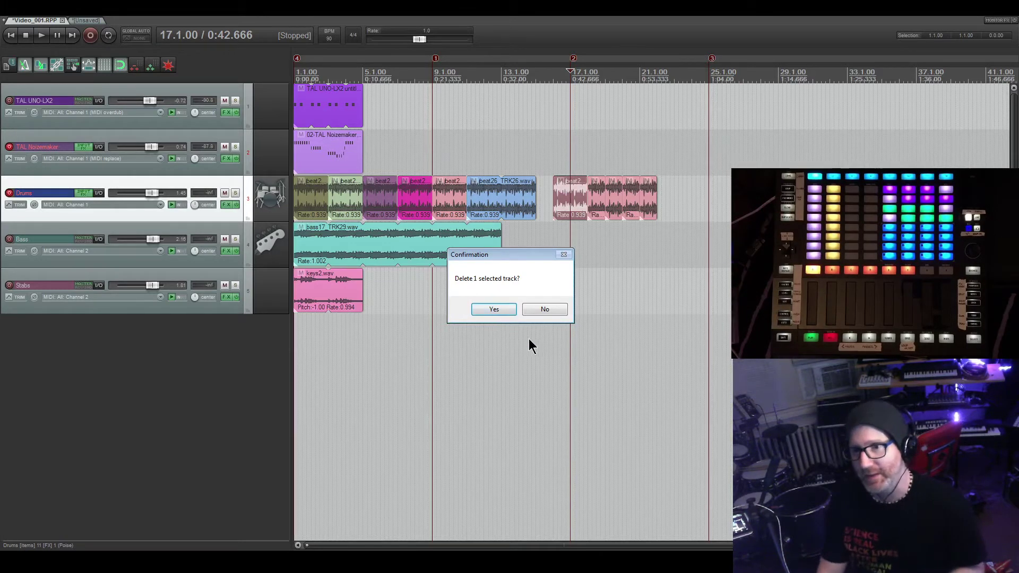
left_click(542, 305)
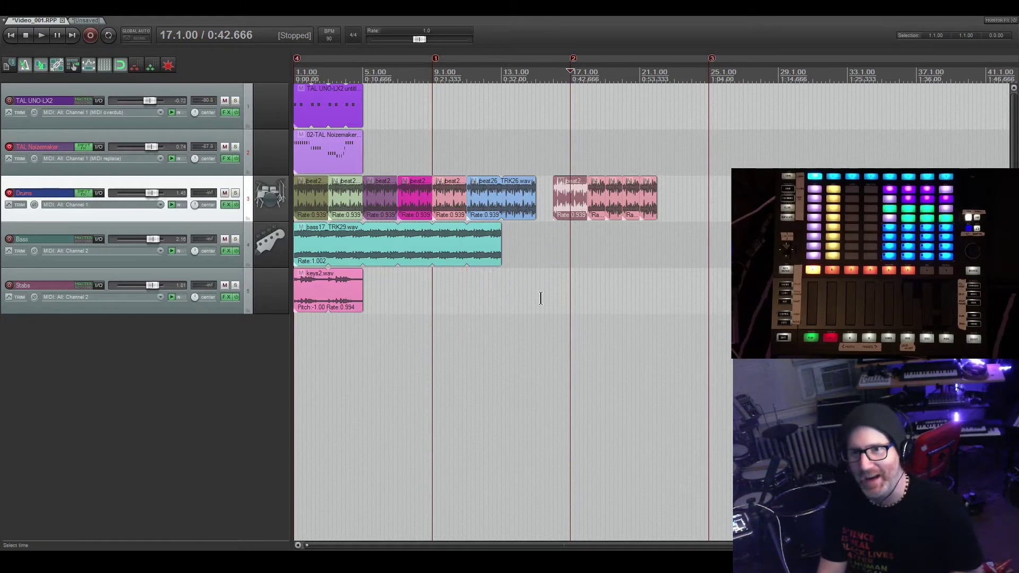
left_click(567, 202)
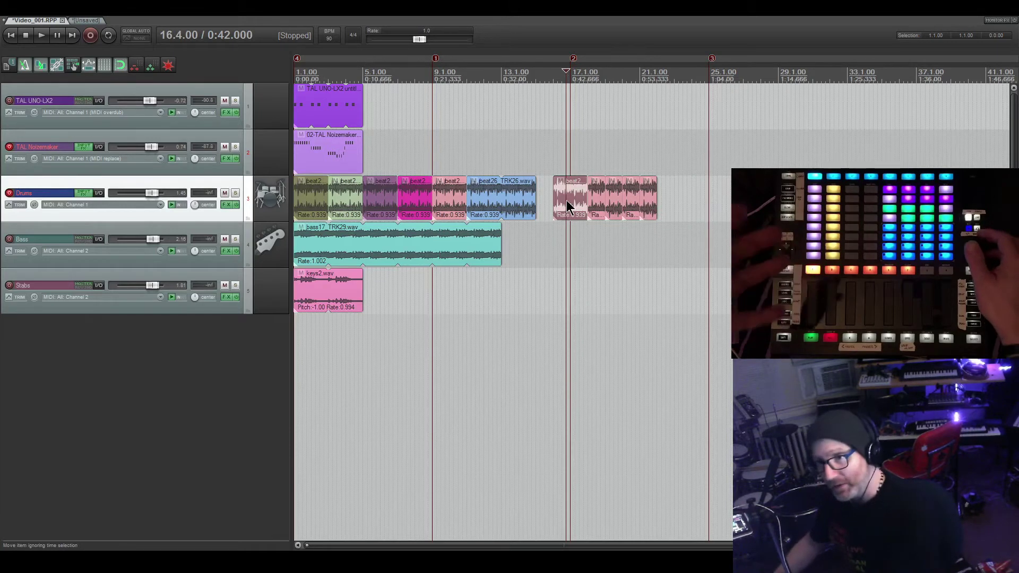
Delete the selected pink beat2 item and the next pink Drums item at bar 18.4.
key("Delete")
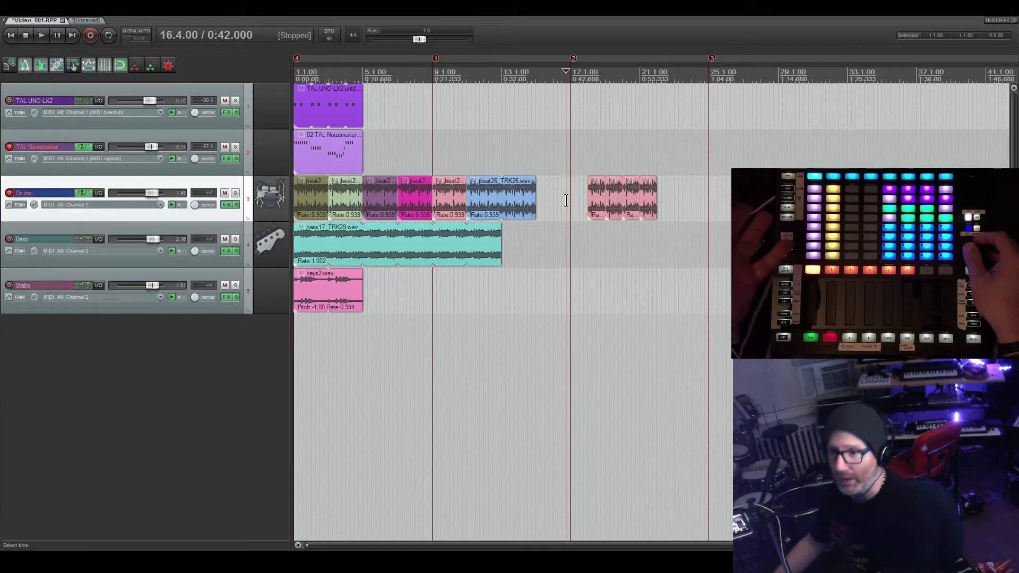
key("Page_Down")
key("Page_Down")
key("Page_Down")
key("Page_Down")
key("Page_Up")
key("Page_Up")
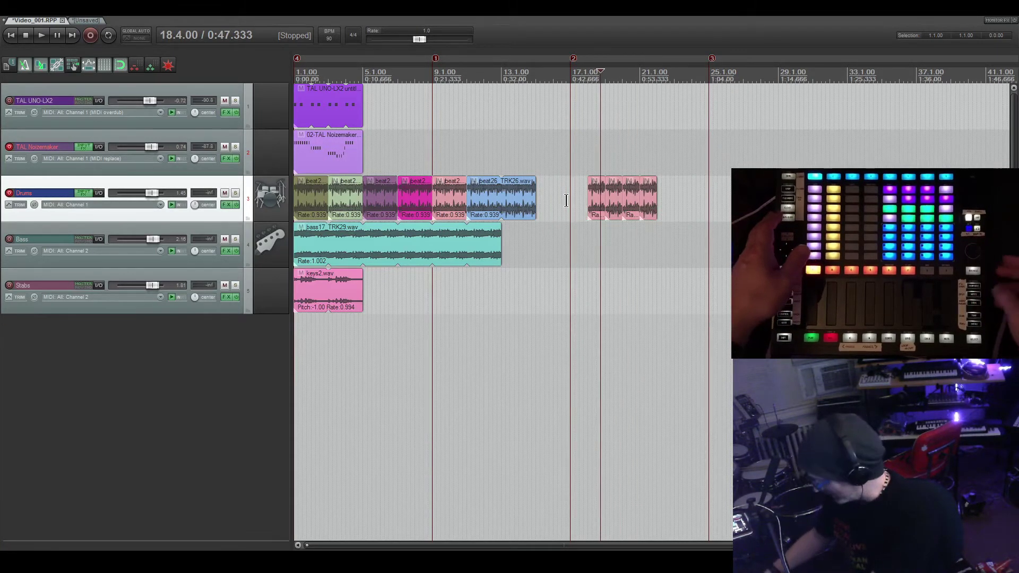
key("ctrl+Right")
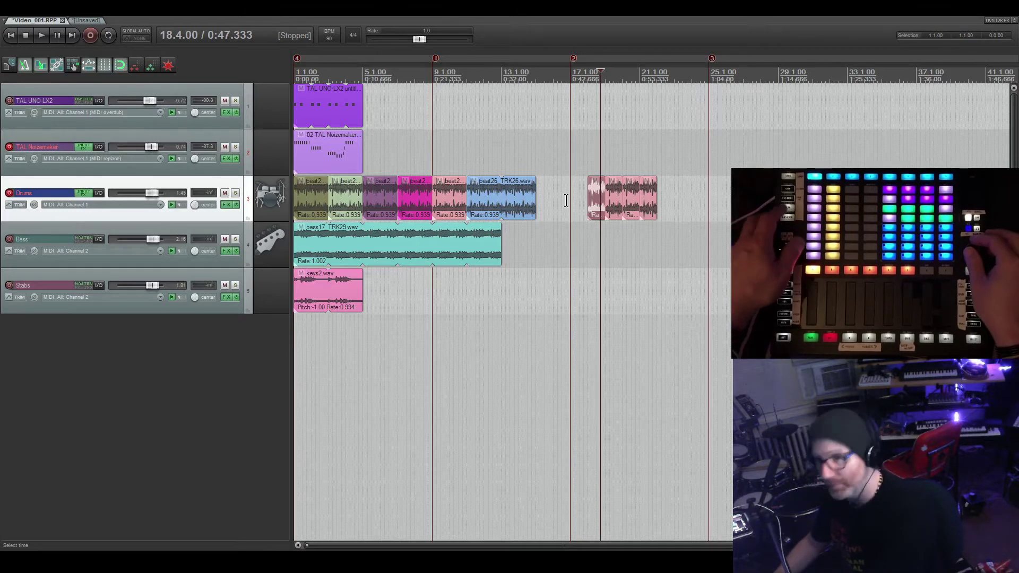
key("Delete")
key("Right")
key("Right")
key("Left")
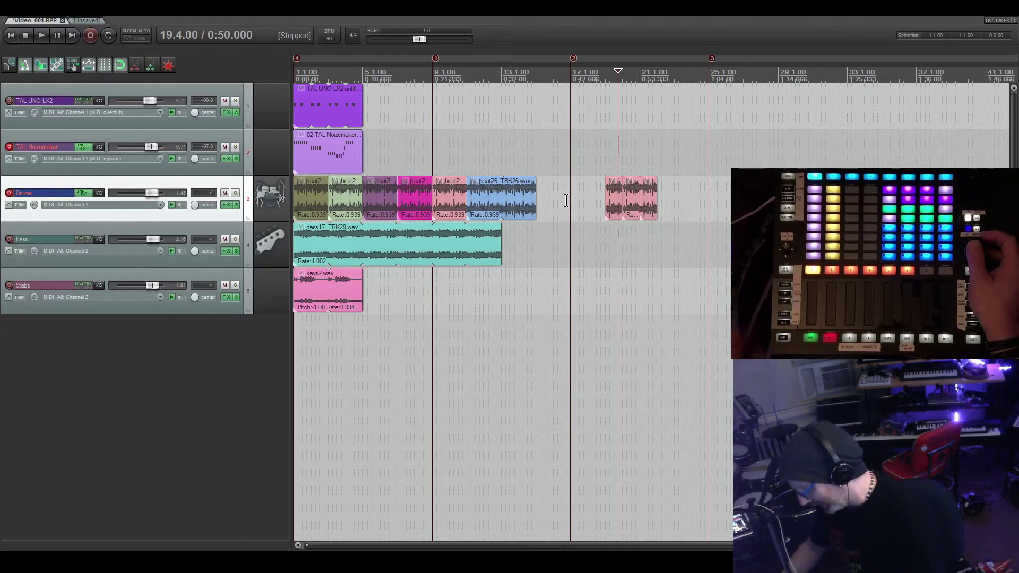
Paste copies of the last Drums item at bar 23.4, then undo the paste.
key("Right")
key("Right")
key("Right")
key("Left")
key("Right")
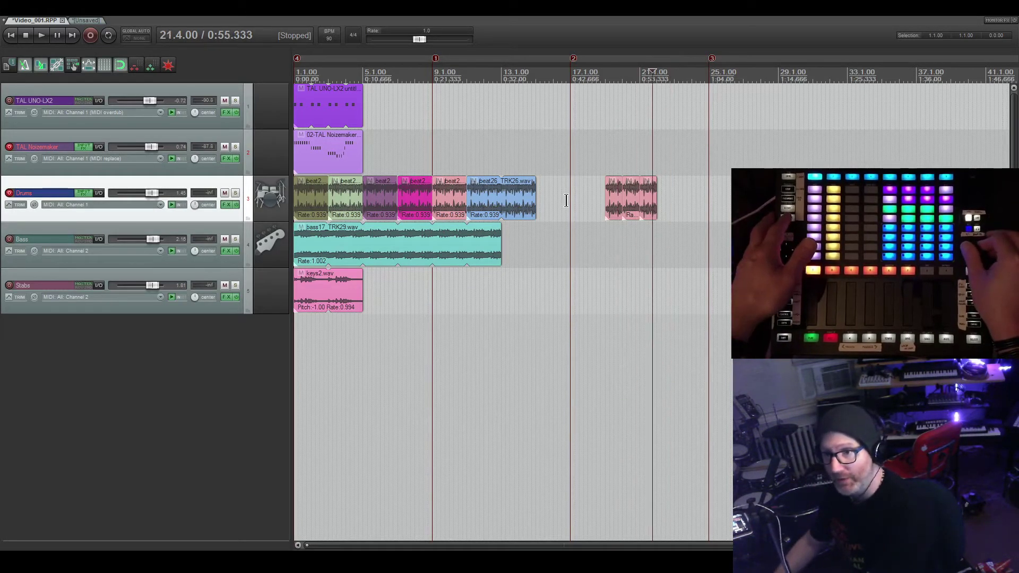
key("ctrl+Right")
key("Right")
key("Right")
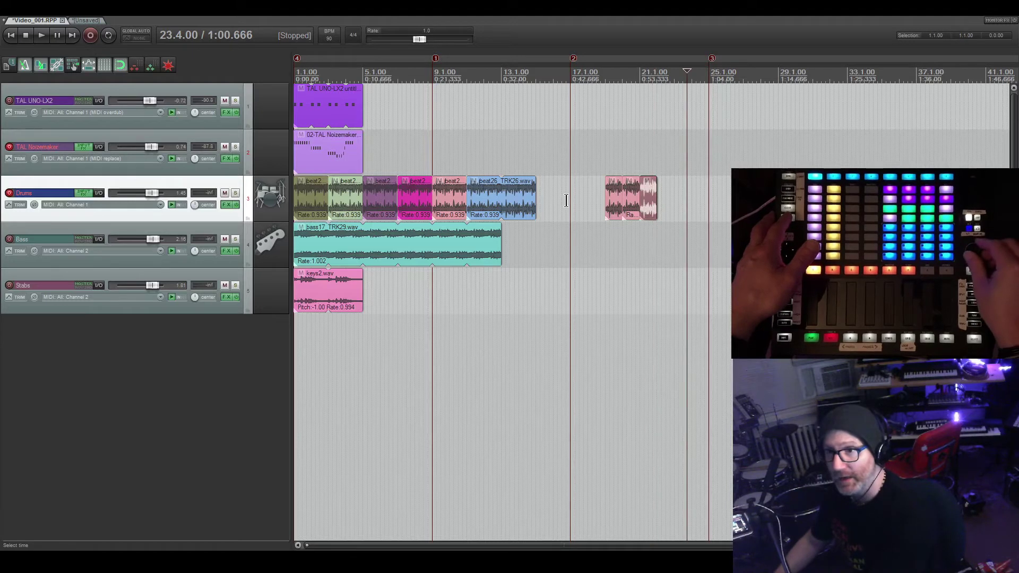
key("ctrl+v")
key("ctrl+v")
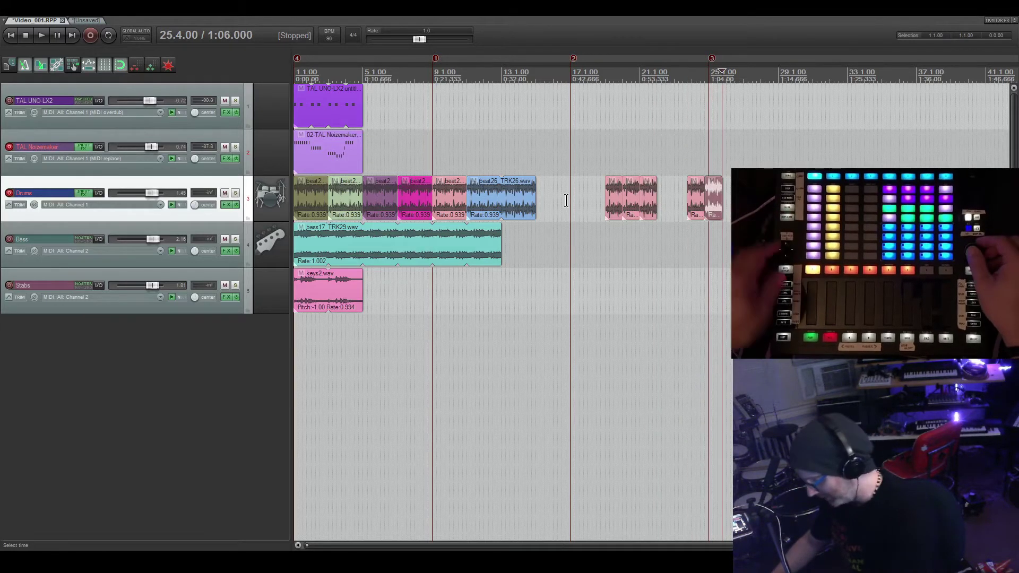
key("ctrl+z")
key("ctrl+z")
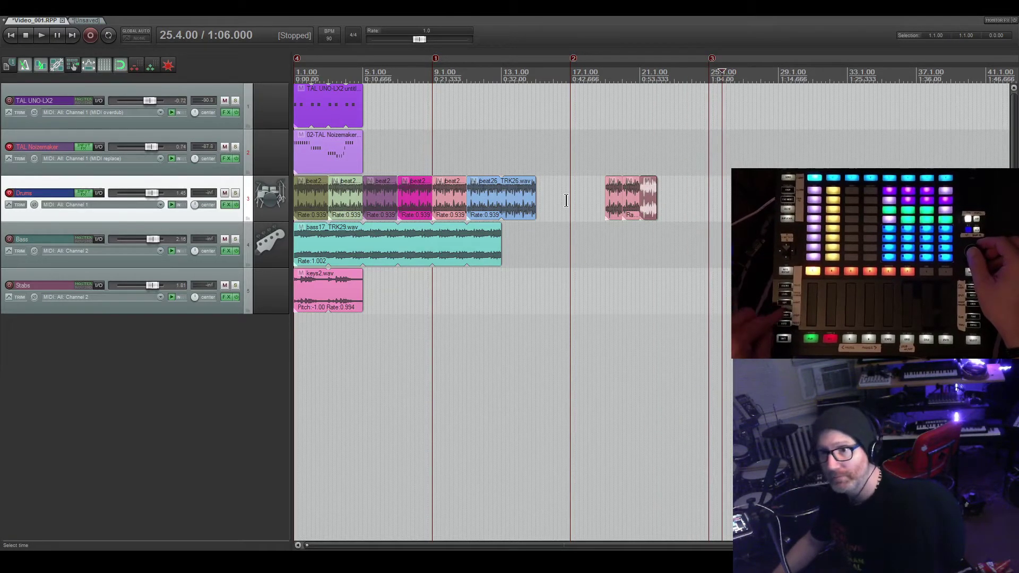
key("ctrl+z")
key("Left")
key("Left")
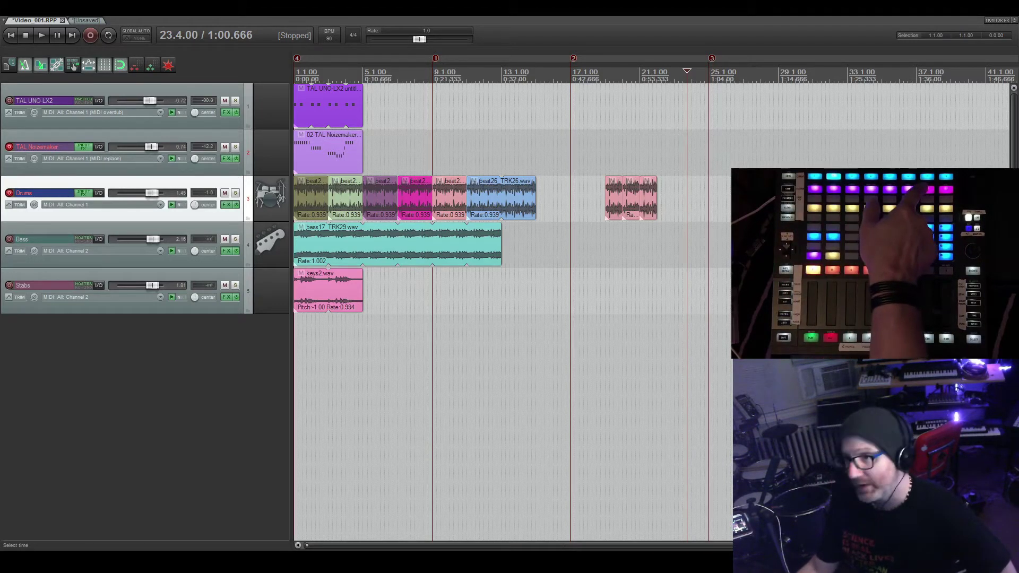
Jump to marker 3 at bar 25.1.00.
key("bracketright")
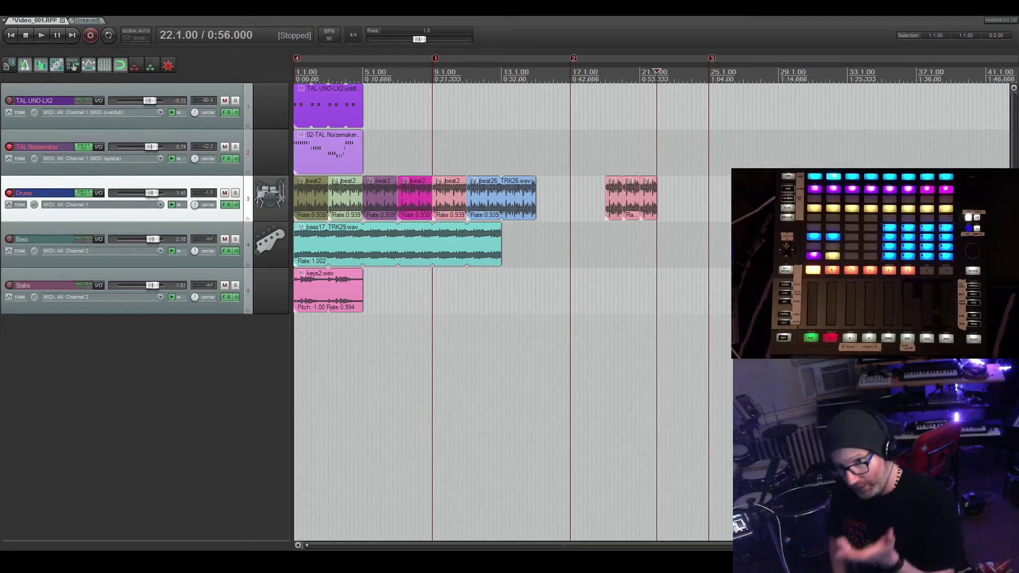
Select each Drums item in turn, backward and forward, ending back at 1.1.00.
key("ctrl+Left")
key("ctrl+Left")
key("ctrl+Left")
key("ctrl+Left")
key("ctrl+Left")
key("ctrl+Left")
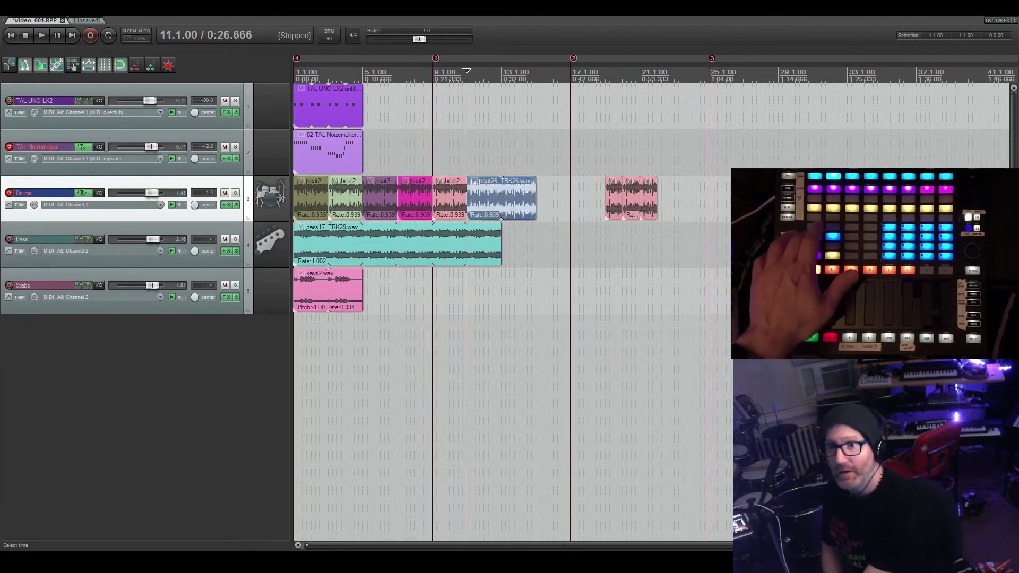
key("ctrl+Left")
key("ctrl+Left")
key("ctrl+Left")
key("ctrl+Right")
key("ctrl+Right")
key("ctrl+Right")
key("ctrl+Right")
key("ctrl+Right")
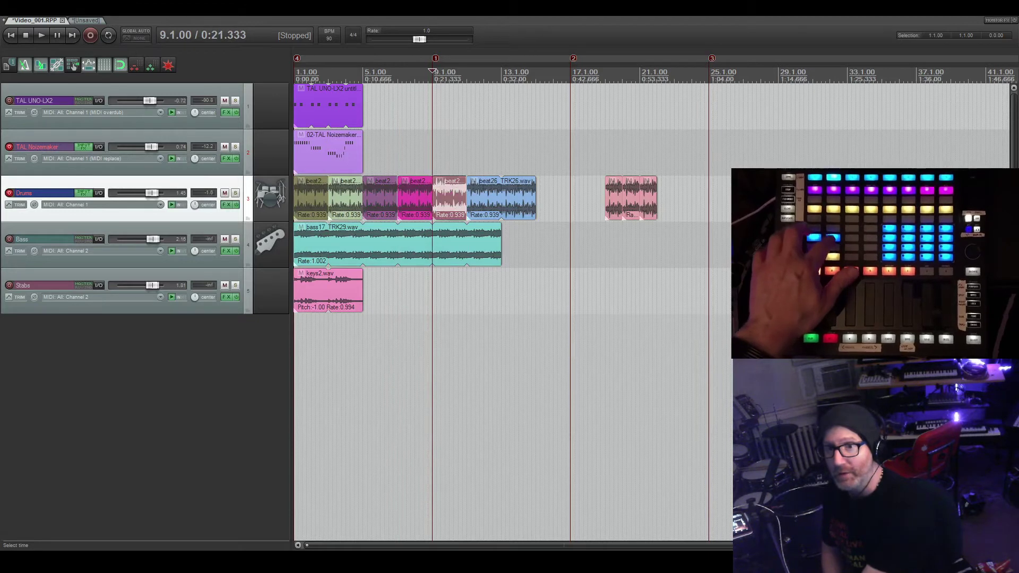
key("ctrl+Right")
key("ctrl+Right")
key("ctrl+Right")
key("ctrl+Left")
key("ctrl+Left")
key("ctrl+Left")
key("ctrl+Left")
key("ctrl+Left")
key("ctrl+Left")
key("ctrl+Left")
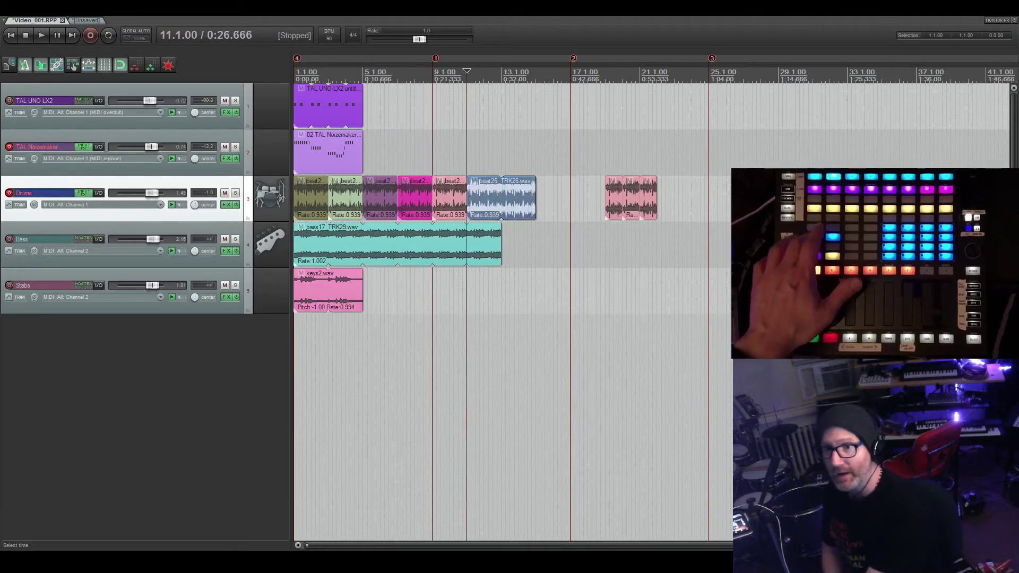
key("ctrl+Left")
key("ctrl+Right")
key("ctrl+Right")
key("ctrl+Right")
key("ctrl+Right")
key("ctrl+Right")
key("ctrl+Right")
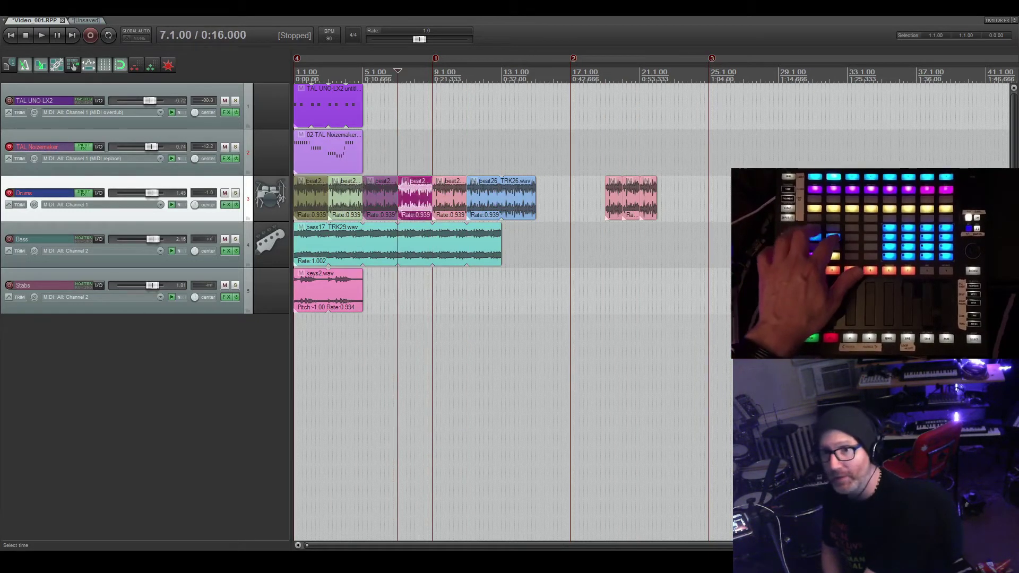
key("ctrl+Right")
key("ctrl+Left")
key("ctrl+Left")
key("ctrl+Left")
key("ctrl+Left")
key("ctrl+Left")
key("ctrl+Left")
key("ctrl+Left")
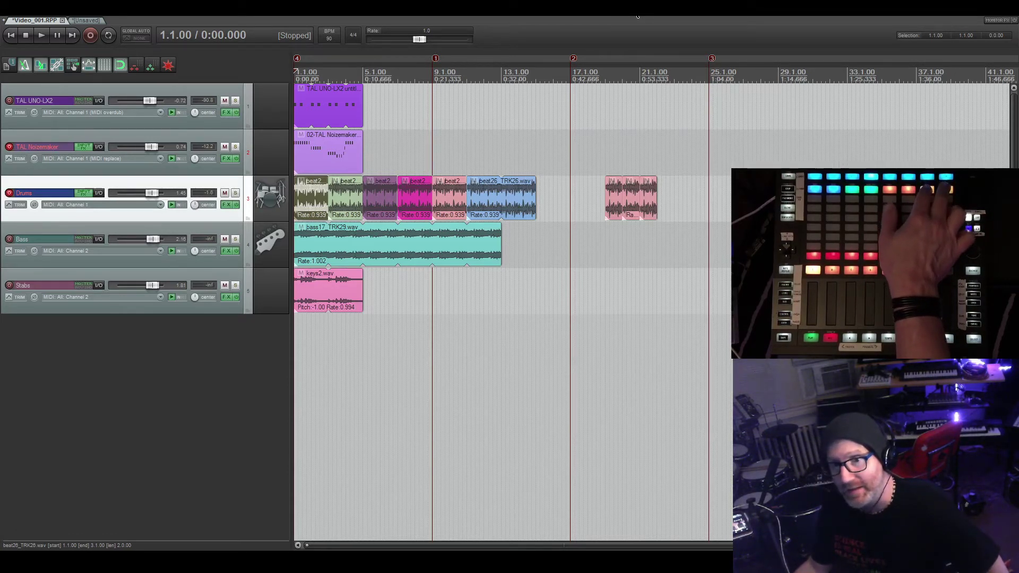
Raise the first Drums item's pitch by 12 semitones, then briefly show and close the track envelope window.
key("shift+0")
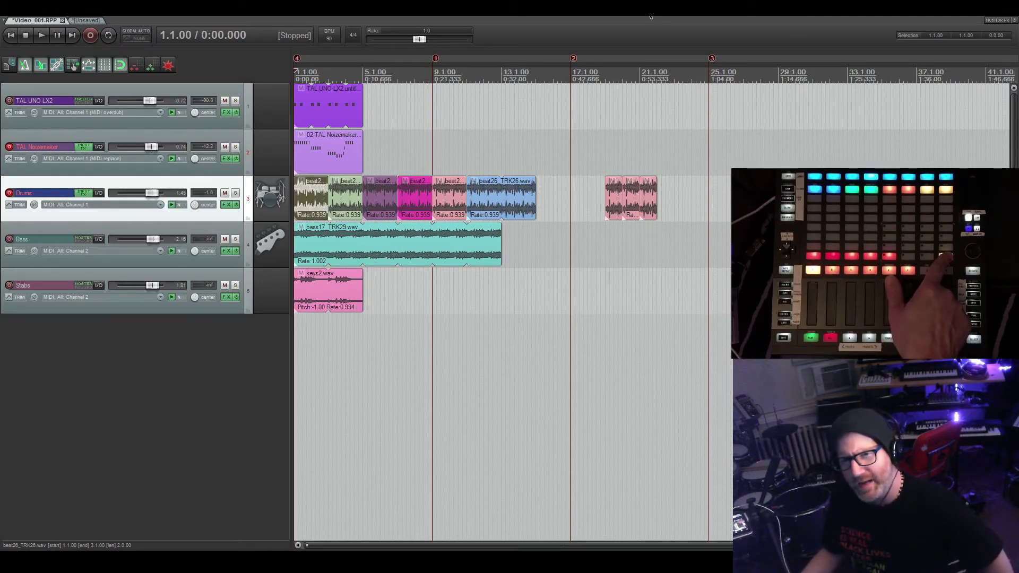
key("v")
key("Escape")
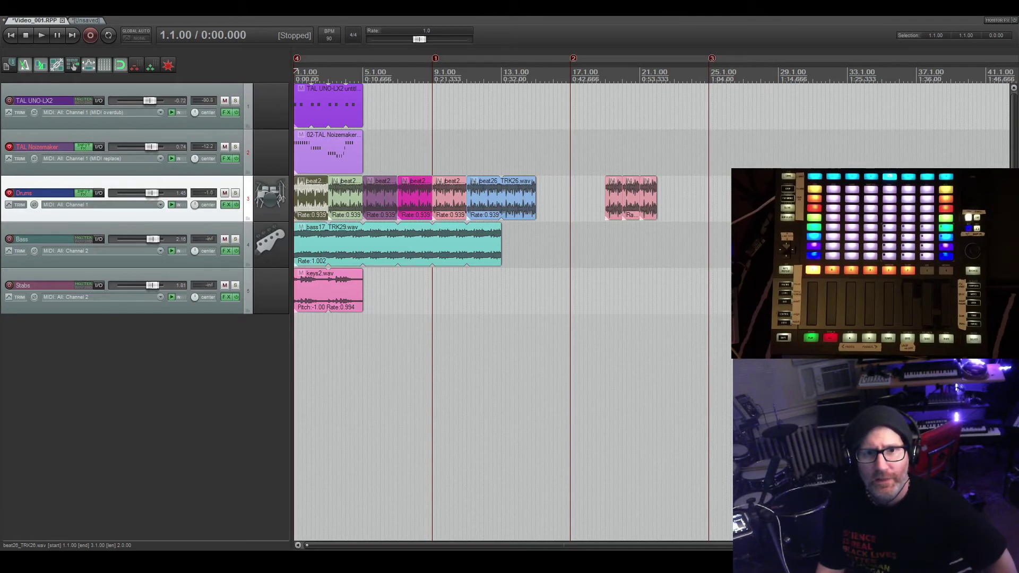
Toggle audio items offline and online, disarm Drums recording, and select the TAL Noizemaker track.
key("ctrl+alt+shift+o")
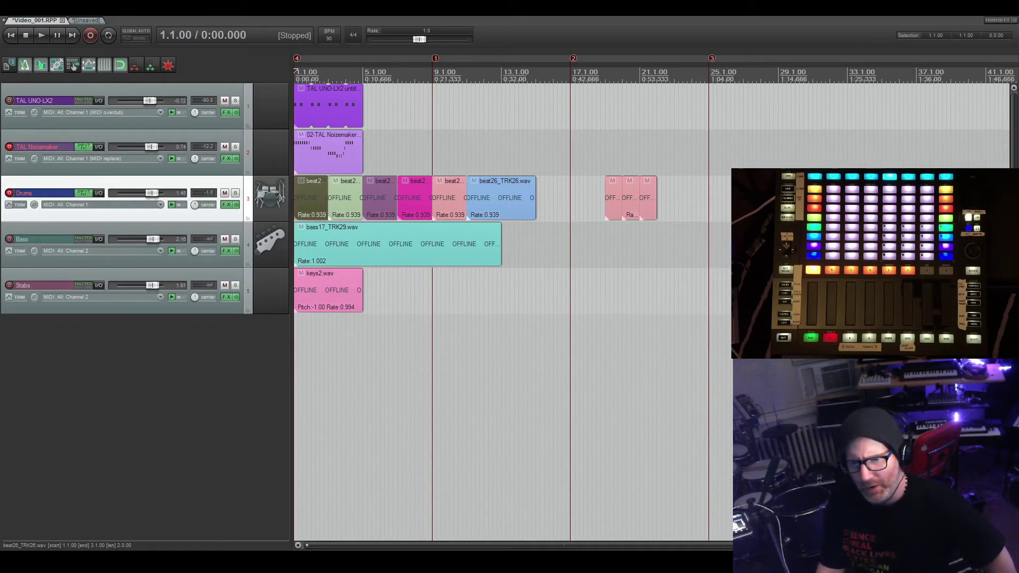
left_click(9, 194)
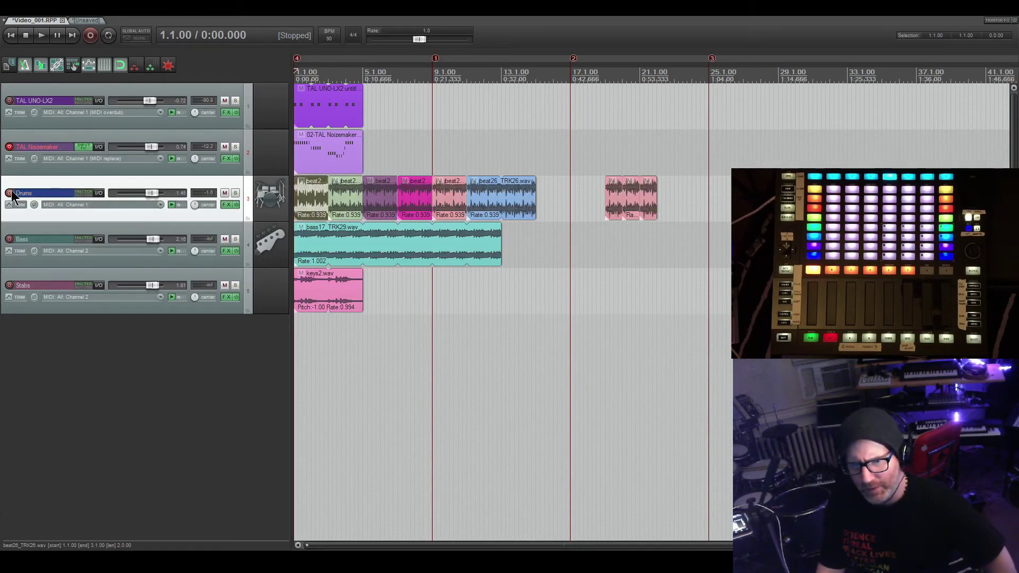
left_click(32, 136)
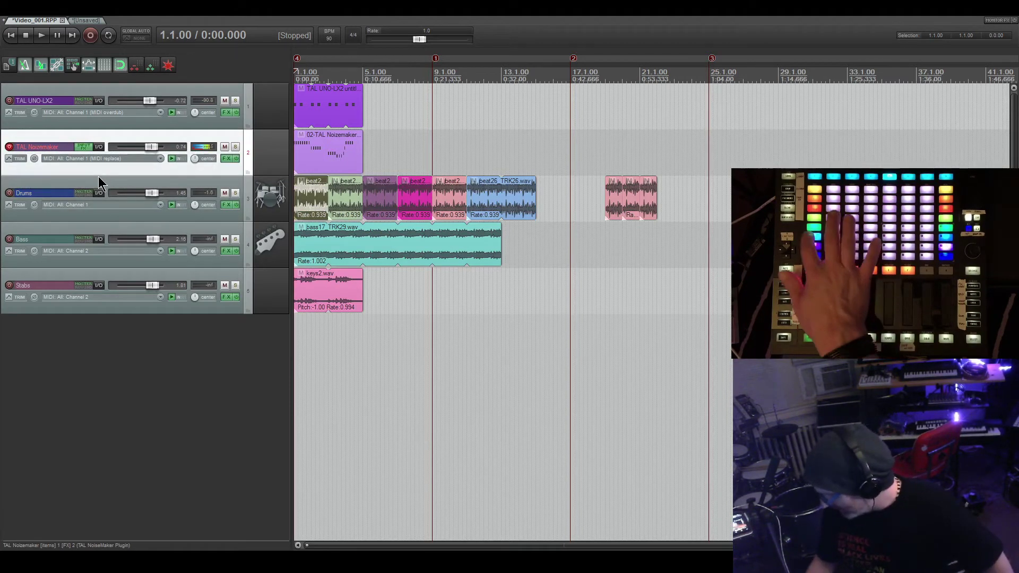